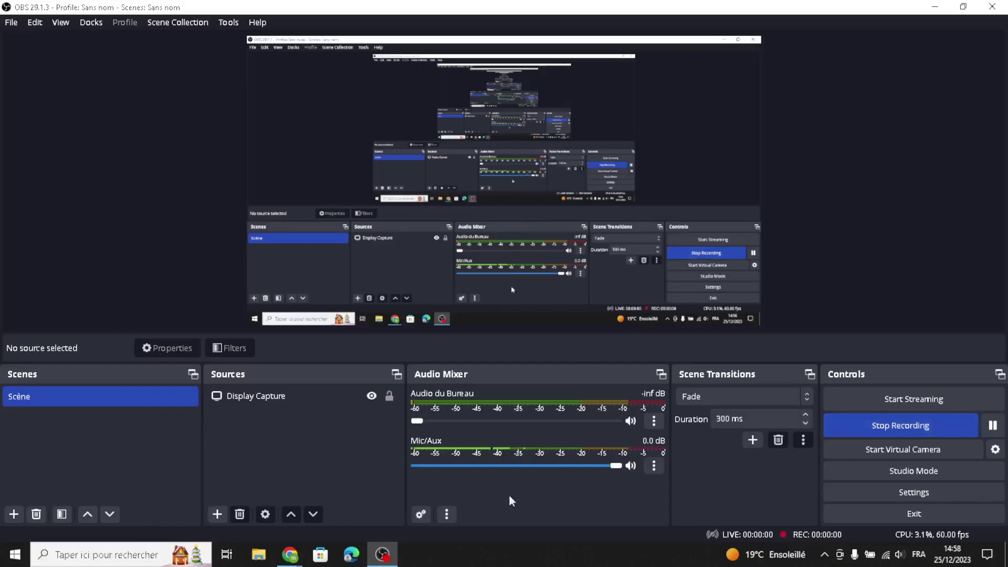
Start the OBS screen recording and bring the Wix Studio design-choice page into view
{"action": "left_click", "coordinate": [382, 555]}
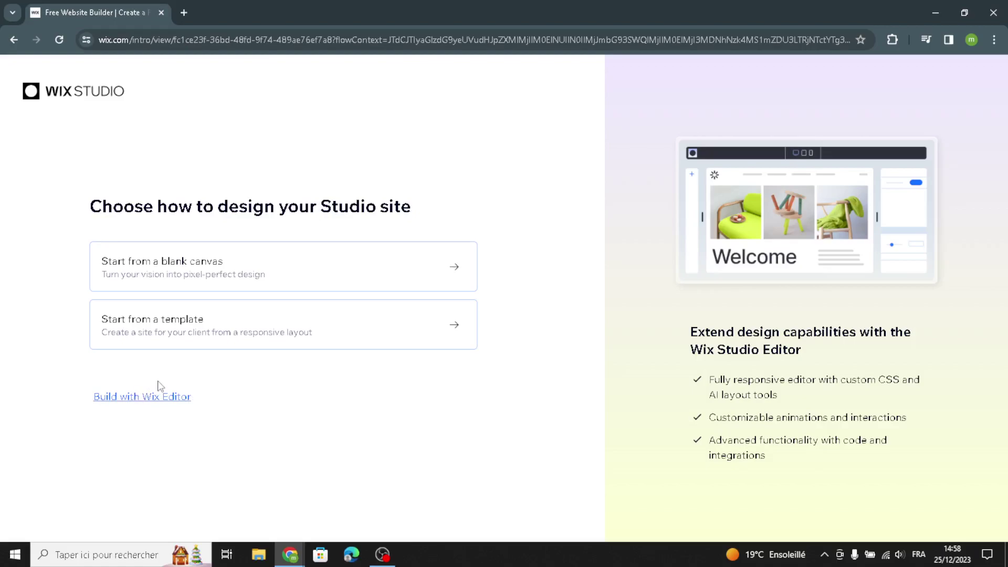
Choose the classic Wix Editor and skip the AI assistant setup
{"action": "left_click", "coordinate": [175, 403]}
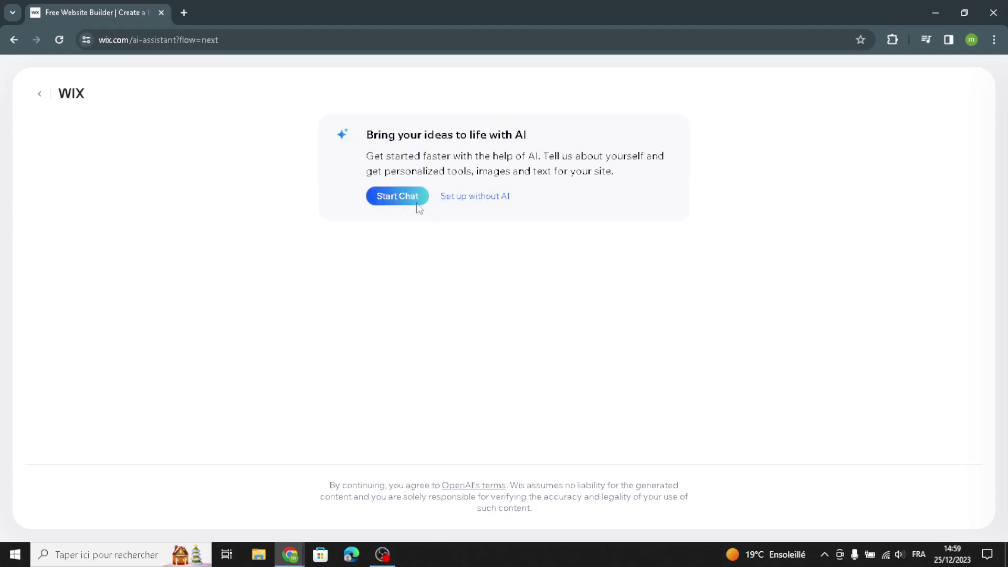
{"action": "left_click", "coordinate": [472, 197]}
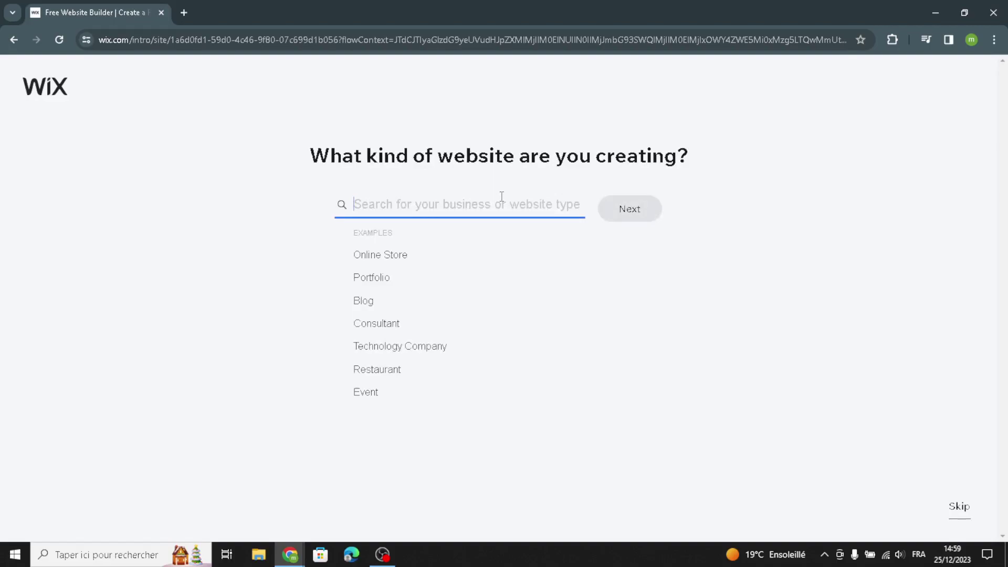
Search 'party decorations store' and select Party Store as the website type
{"action": "type", "text": "pa"}
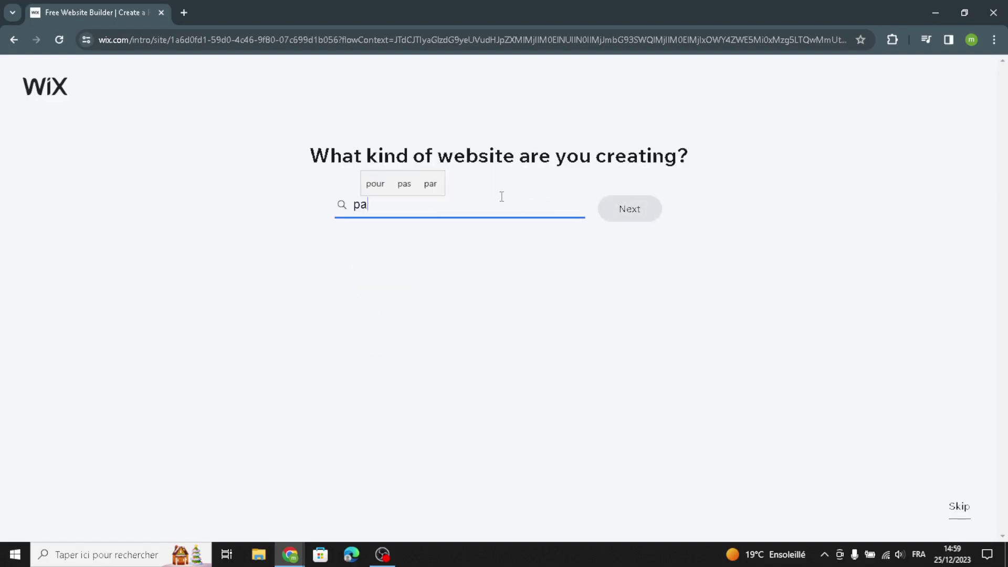
{"action": "type", "text": "rty d"}
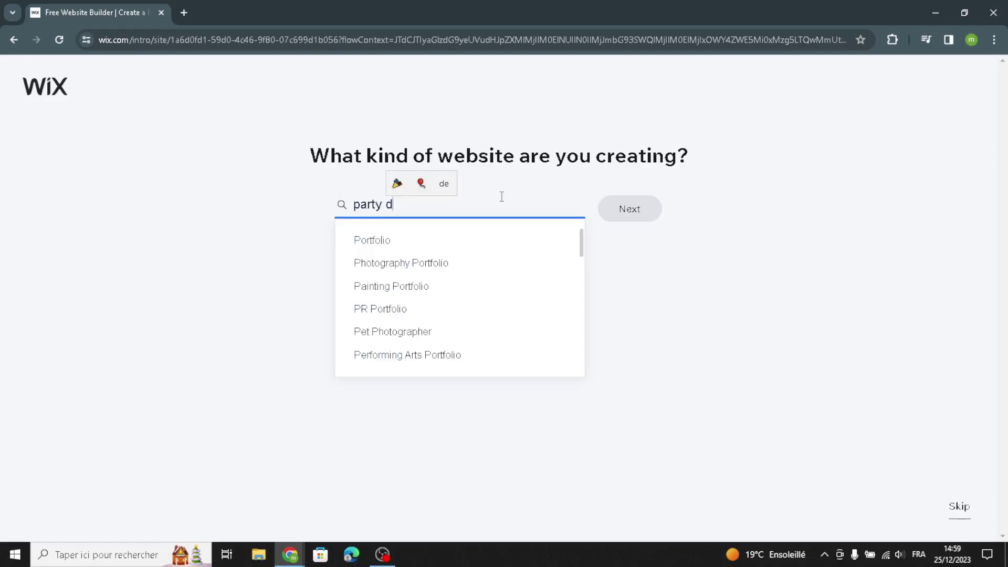
{"action": "type", "text": "ecora"}
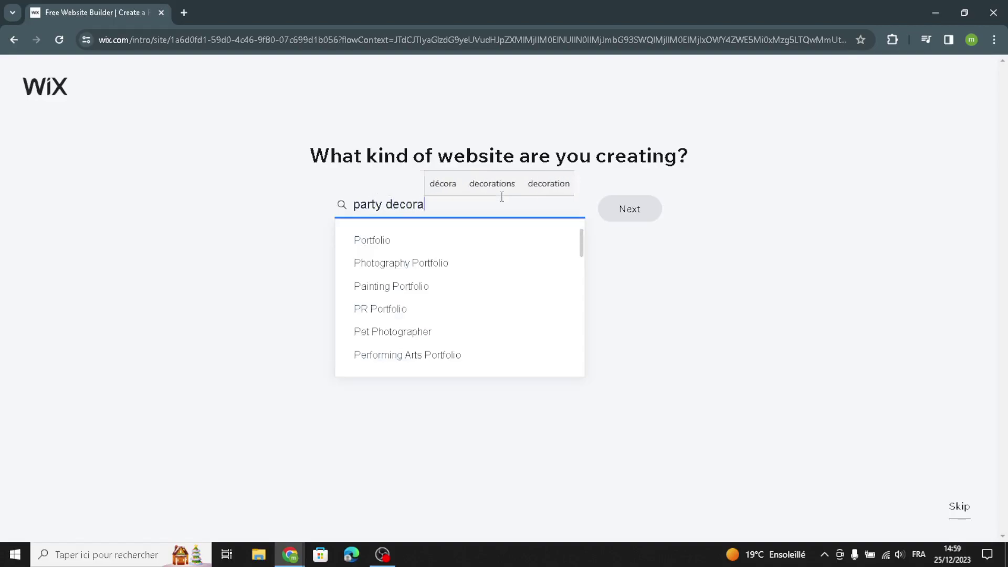
{"action": "type", "text": "tio"}
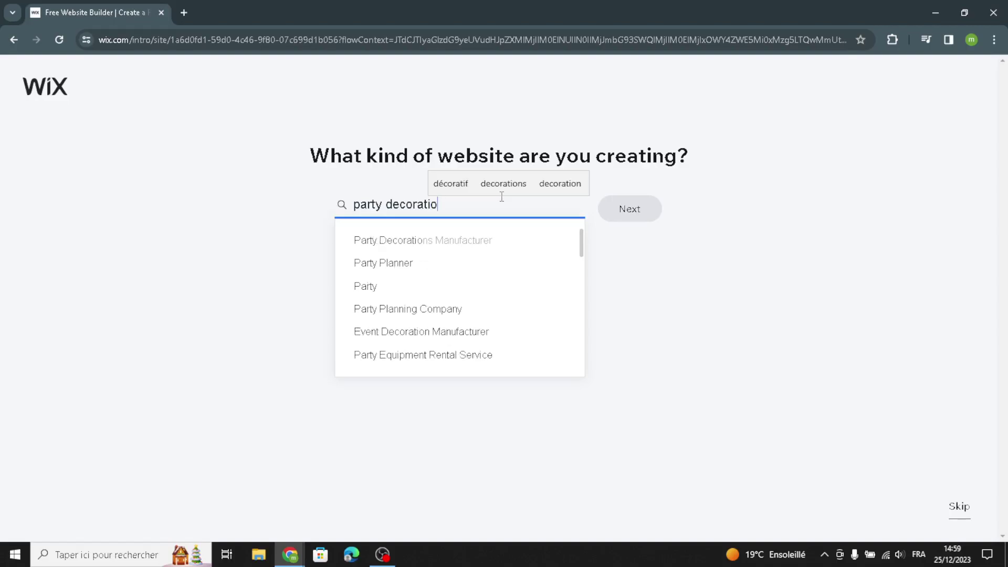
{"action": "type", "text": "n"}
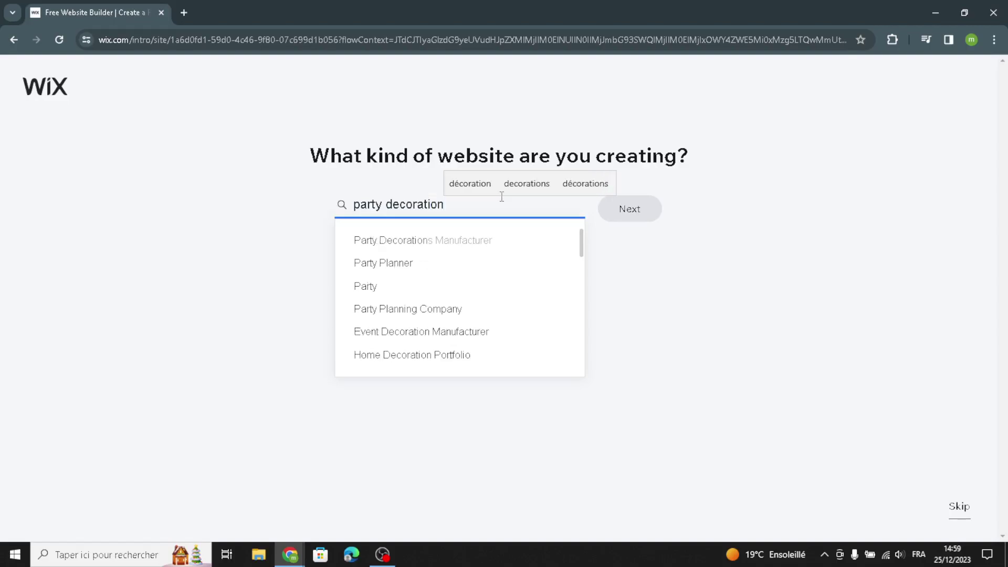
{"action": "type", "text": "s"}
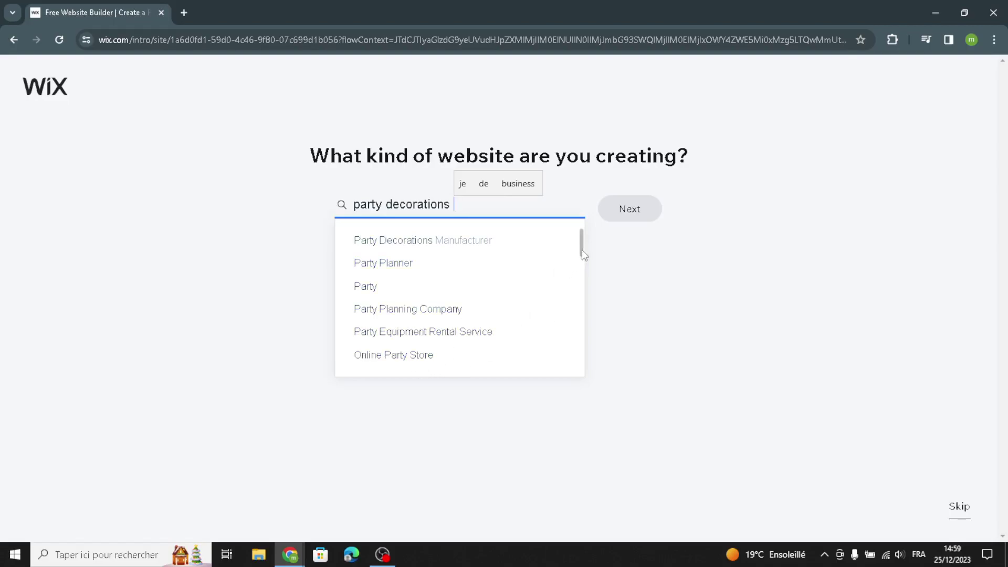
{"action": "left_click_drag", "start_coordinate": [581, 250], "coordinate": [582, 260]}
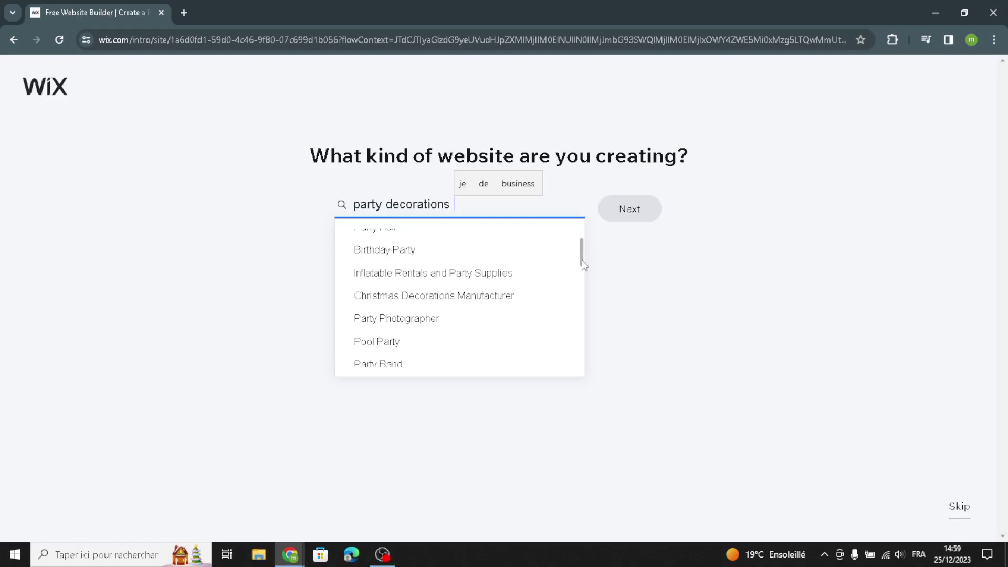
{"action": "mouse_move", "coordinate": [583, 261]}
{"action": "left_mouse_down"}
{"action": "mouse_move", "coordinate": [582, 273]}
{"action": "mouse_move", "coordinate": [582, 244]}
{"action": "left_mouse_up"}
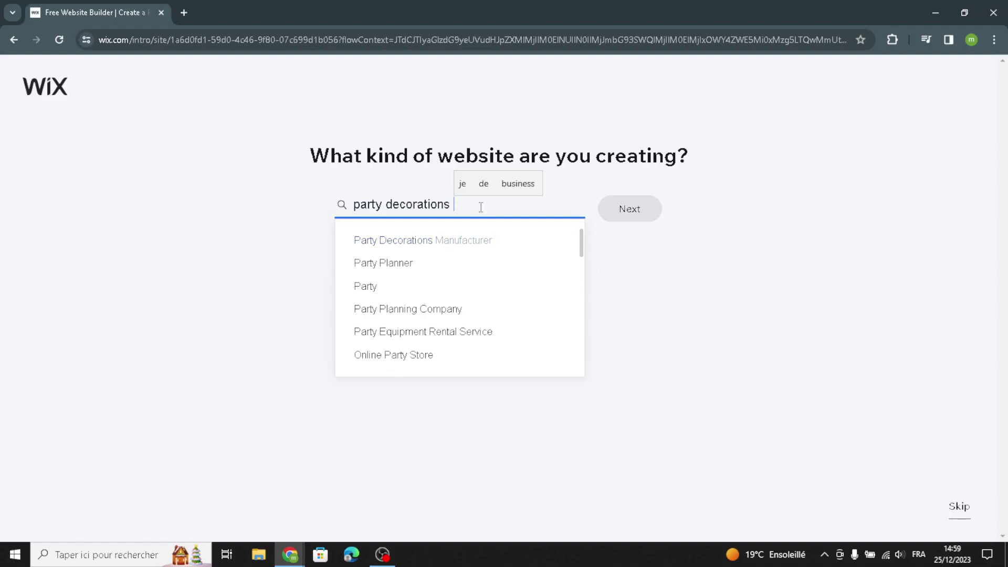
{"action": "key", "text": "BackSpace"}
{"action": "type", "text": "sto"}
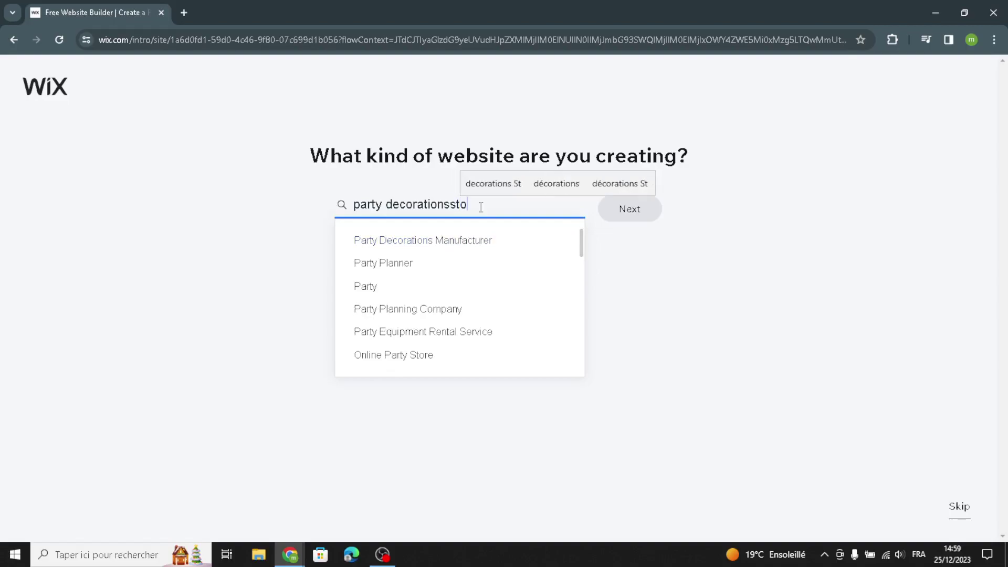
{"action": "type", "text": "re"}
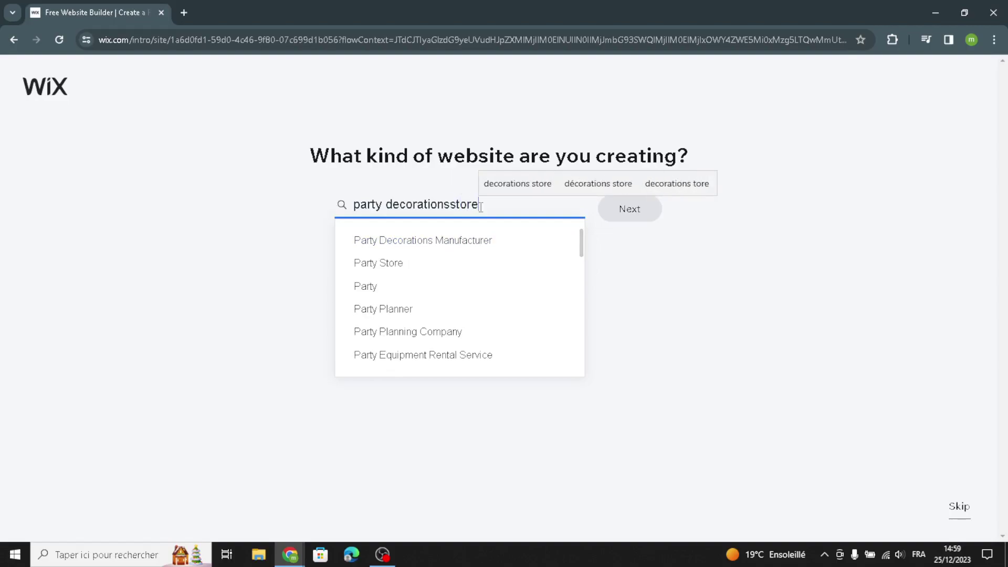
{"action": "left_click", "coordinate": [451, 204]}
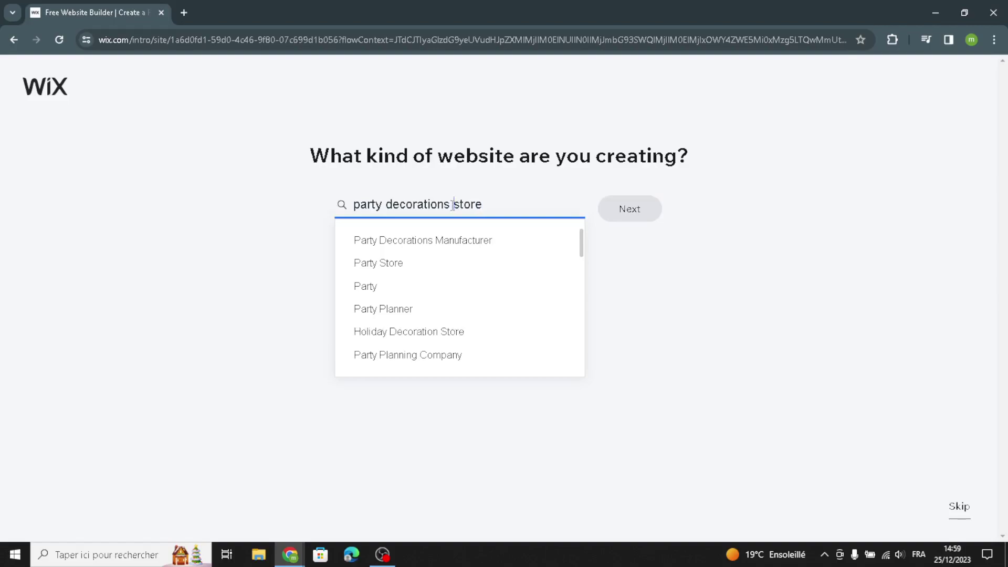
{"action": "left_click", "coordinate": [389, 263]}
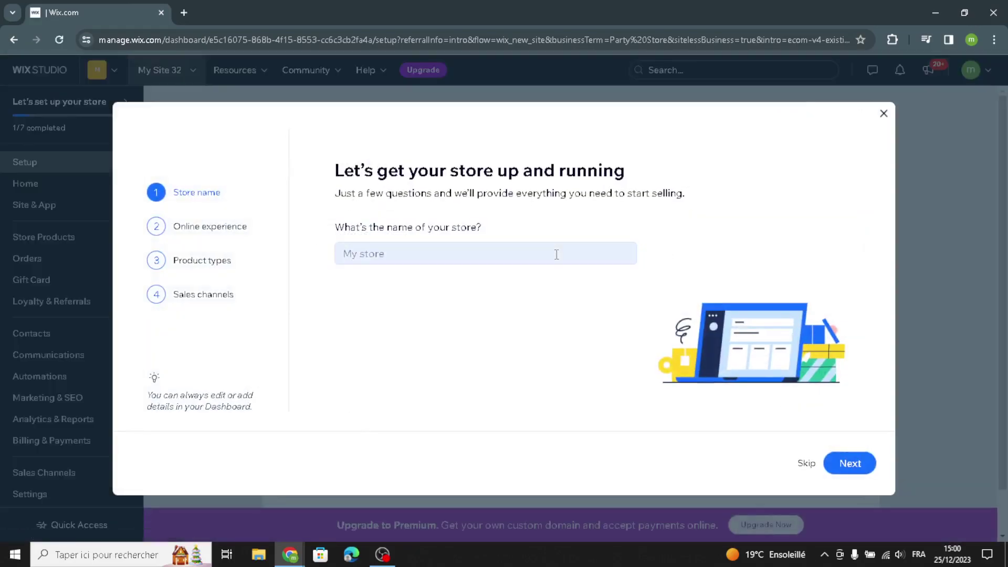
Name the store PartyCharm and move past the online experience question
{"action": "left_click", "coordinate": [556, 255]}
{"action": "type", "text": "PartyCharm"}
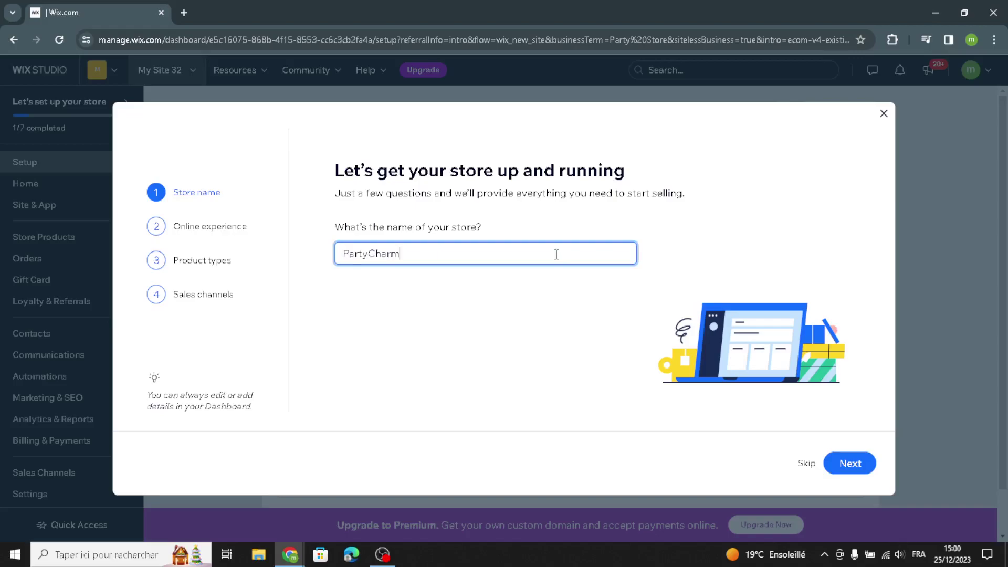
{"action": "left_click", "coordinate": [844, 464]}
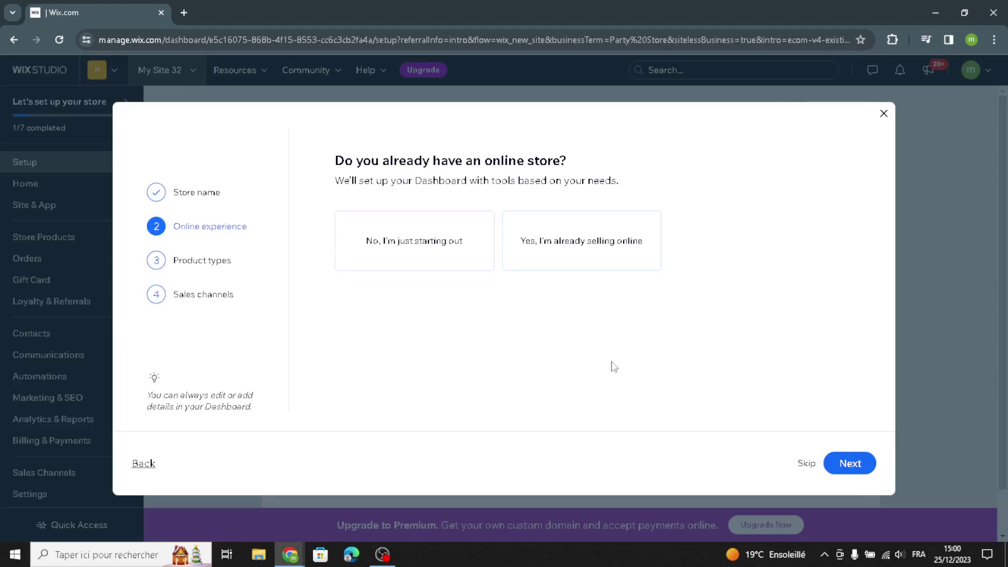
{"action": "left_click", "coordinate": [834, 466]}
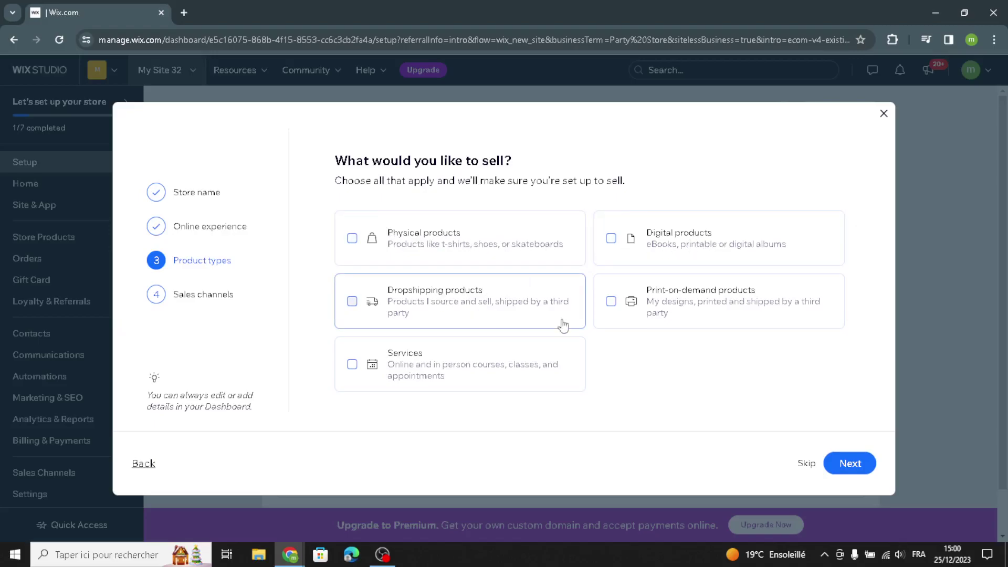
Select physical products sold via a mobile app and marketplaces, then continue to the dashboard
{"action": "left_click", "coordinate": [541, 257]}
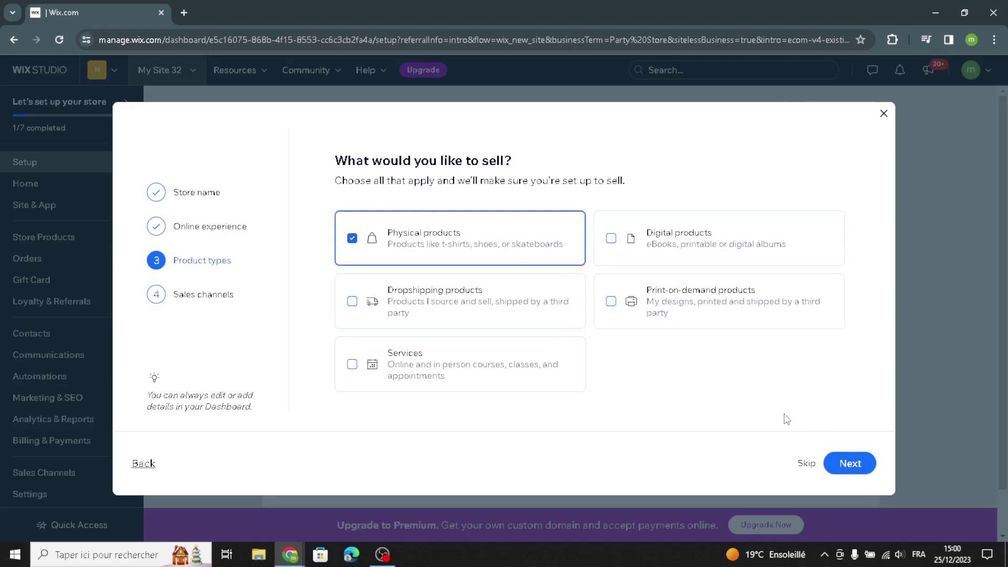
{"action": "left_click", "coordinate": [842, 462]}
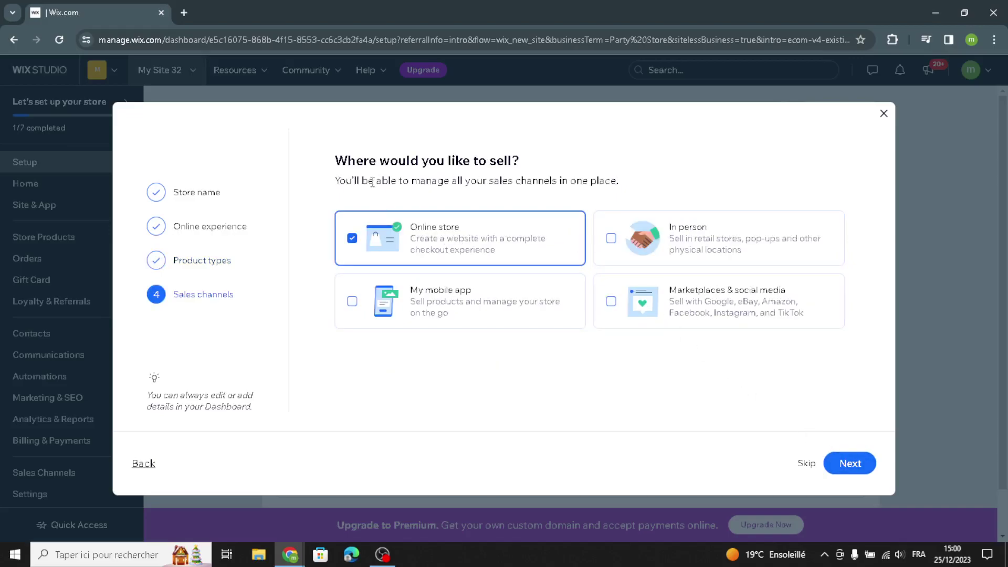
{"action": "left_click", "coordinate": [417, 297]}
{"action": "left_click", "coordinate": [717, 304]}
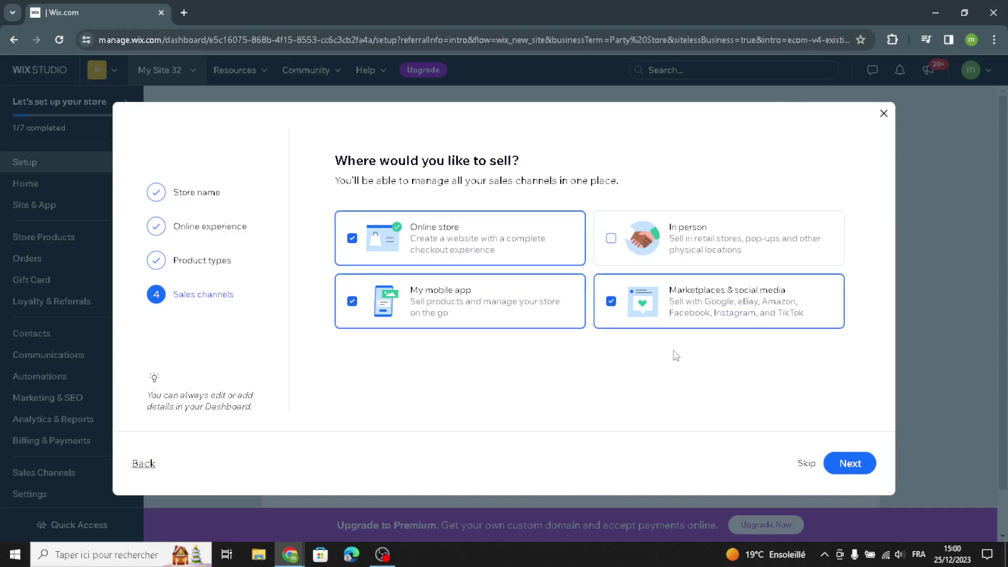
{"action": "left_click", "coordinate": [861, 465]}
{"action": "left_click", "coordinate": [522, 314]}
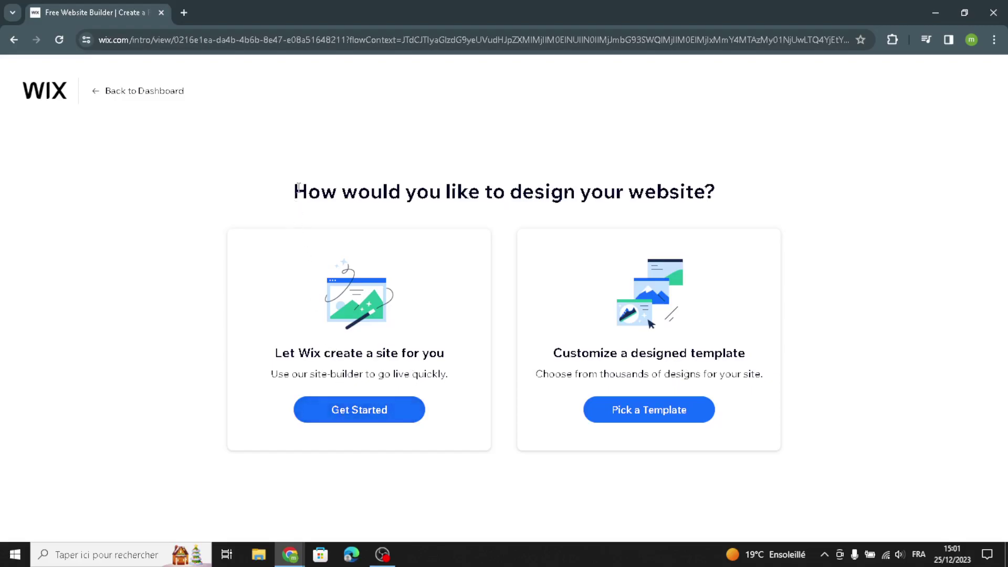
Let Wix create the site, keep the PartyCharm business info and pick the Precious theme
{"action": "left_click", "coordinate": [321, 410]}
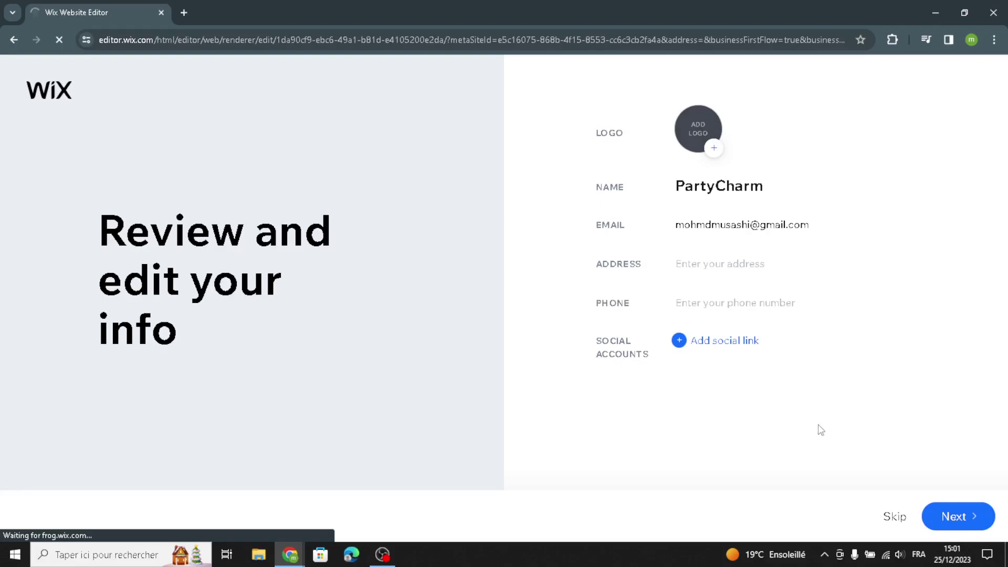
{"action": "left_click", "coordinate": [958, 518]}
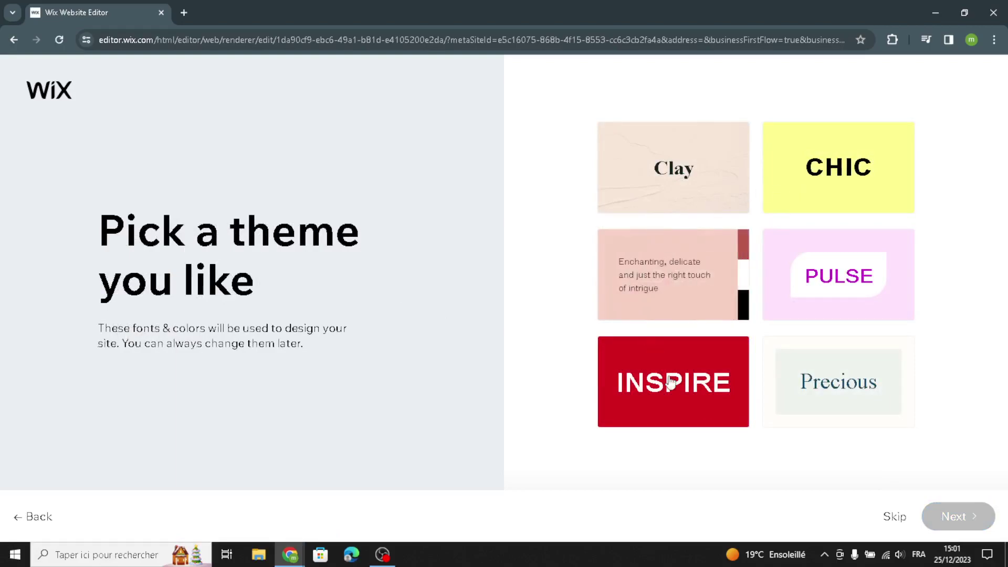
{"action": "left_click", "coordinate": [824, 415]}
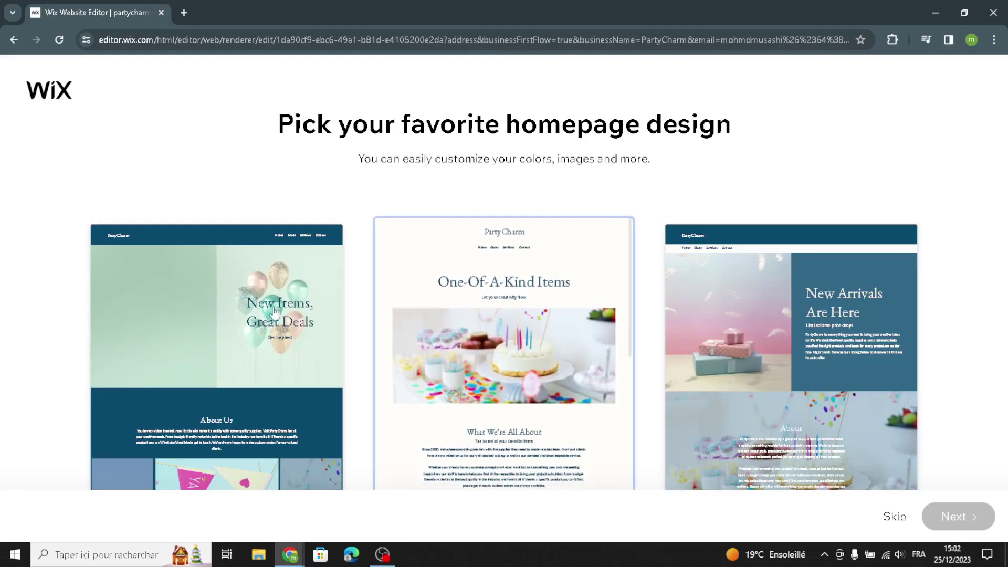
Pick the left balloon 'New Items, Great Deals' homepage design and continue
{"action": "scroll", "coordinate": [276, 315], "scroll_direction": "down", "scroll_amount": 5}
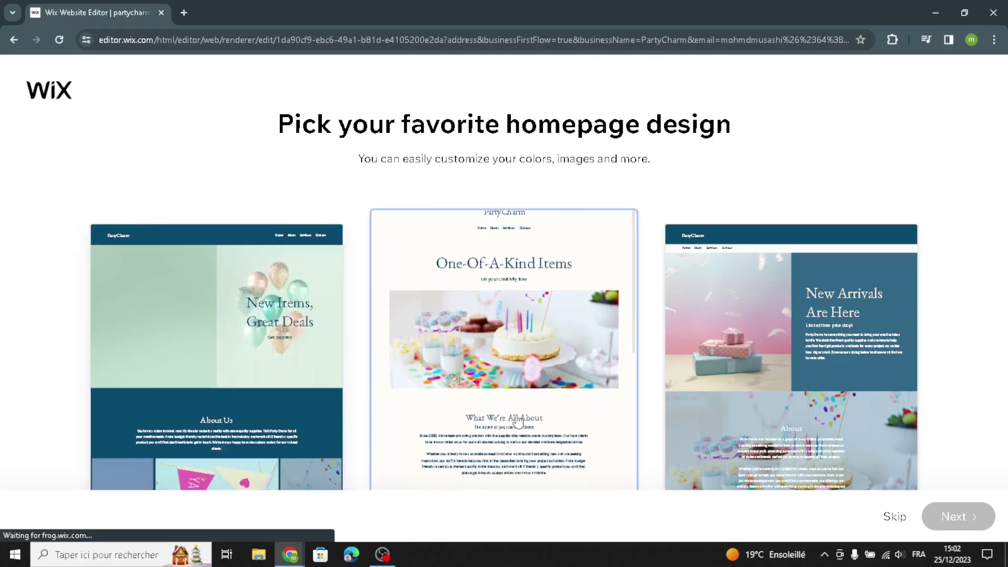
{"action": "scroll", "coordinate": [519, 421], "scroll_direction": "down", "scroll_amount": 5}
{"action": "scroll", "coordinate": [522, 418], "scroll_direction": "up", "scroll_amount": 3}
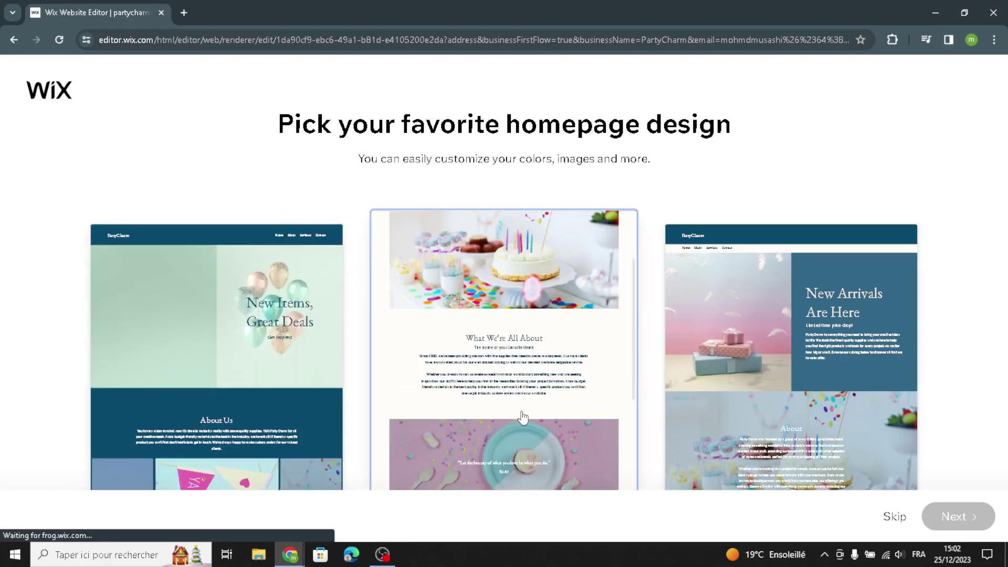
{"action": "scroll", "coordinate": [522, 418], "scroll_direction": "up", "scroll_amount": 2}
{"action": "scroll", "coordinate": [522, 418], "scroll_direction": "down", "scroll_amount": 5}
{"action": "scroll", "coordinate": [289, 367], "scroll_direction": "down", "scroll_amount": 1}
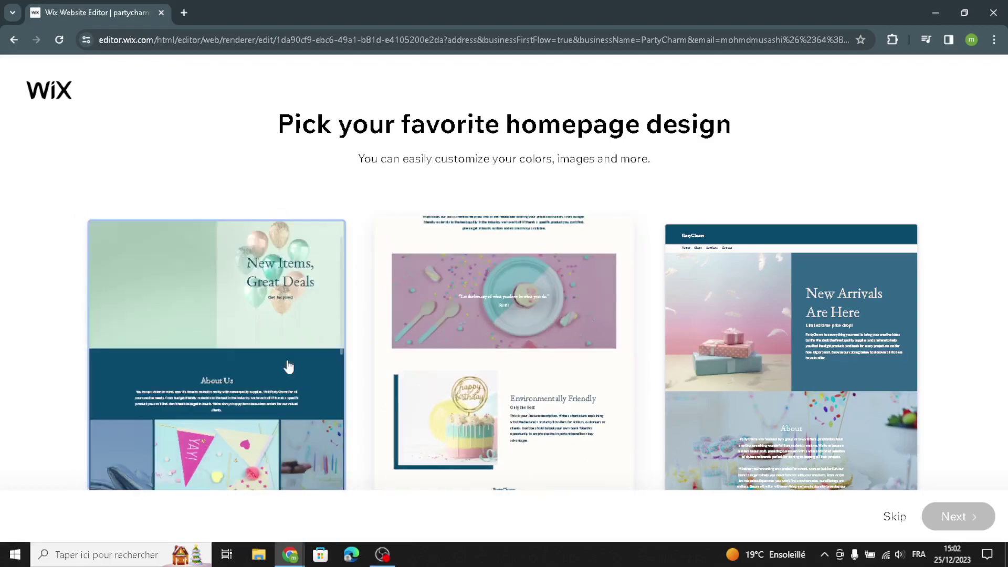
{"action": "left_click", "coordinate": [288, 366]}
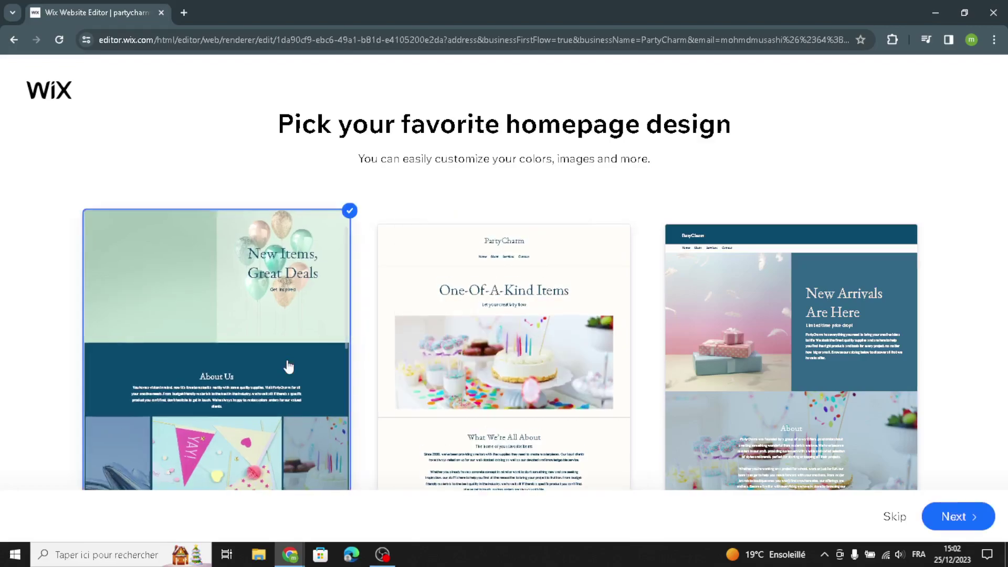
{"action": "left_click", "coordinate": [987, 518]}
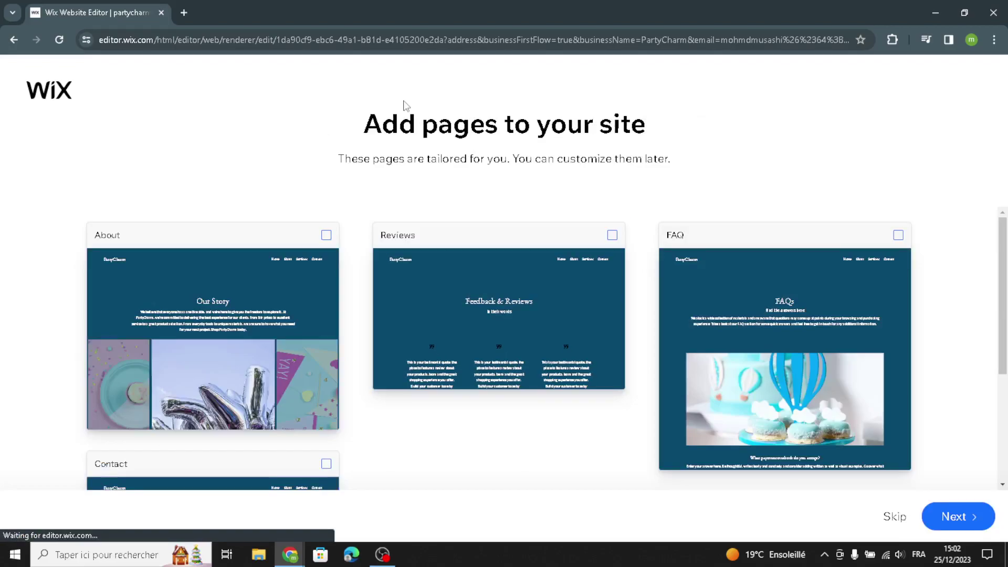
Skip the optional About, Reviews, FAQ and Contact pages and open PartyCharm in the Editor
{"action": "scroll", "coordinate": [567, 425], "scroll_direction": "down", "scroll_amount": 1}
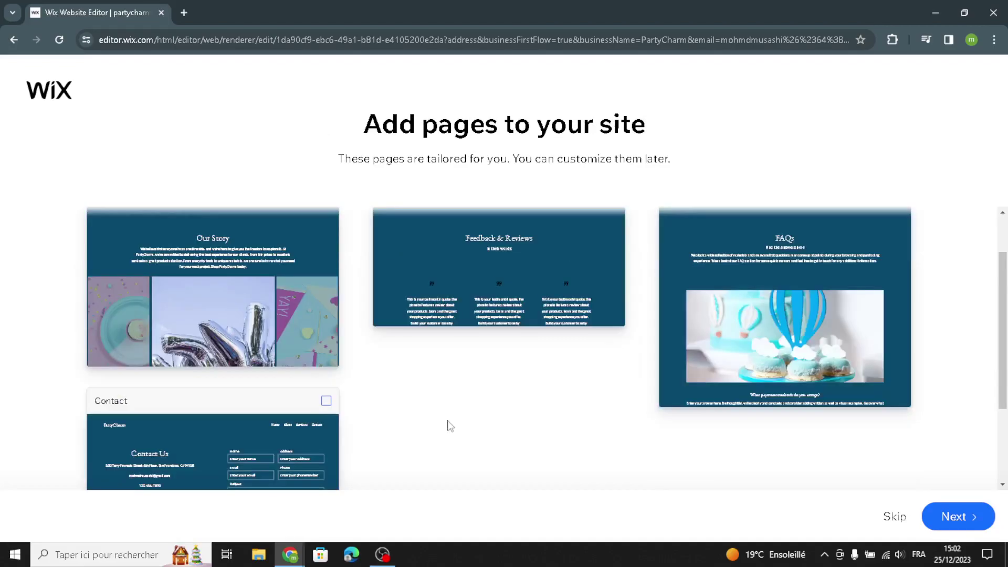
{"action": "scroll", "coordinate": [441, 435], "scroll_direction": "down", "scroll_amount": 2}
{"action": "scroll", "coordinate": [314, 329], "scroll_direction": "up", "scroll_amount": 1}
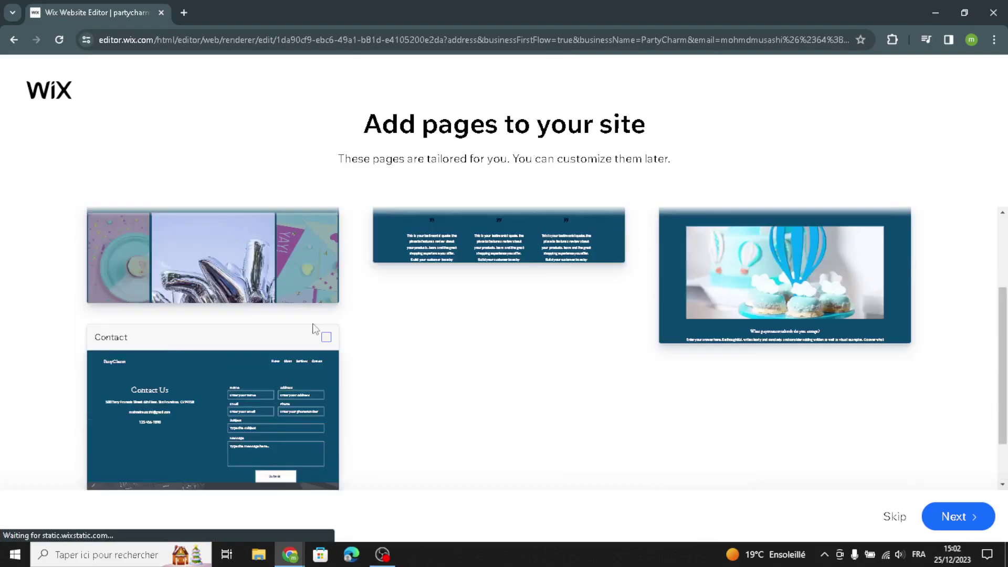
{"action": "scroll", "coordinate": [314, 329], "scroll_direction": "up", "scroll_amount": 2}
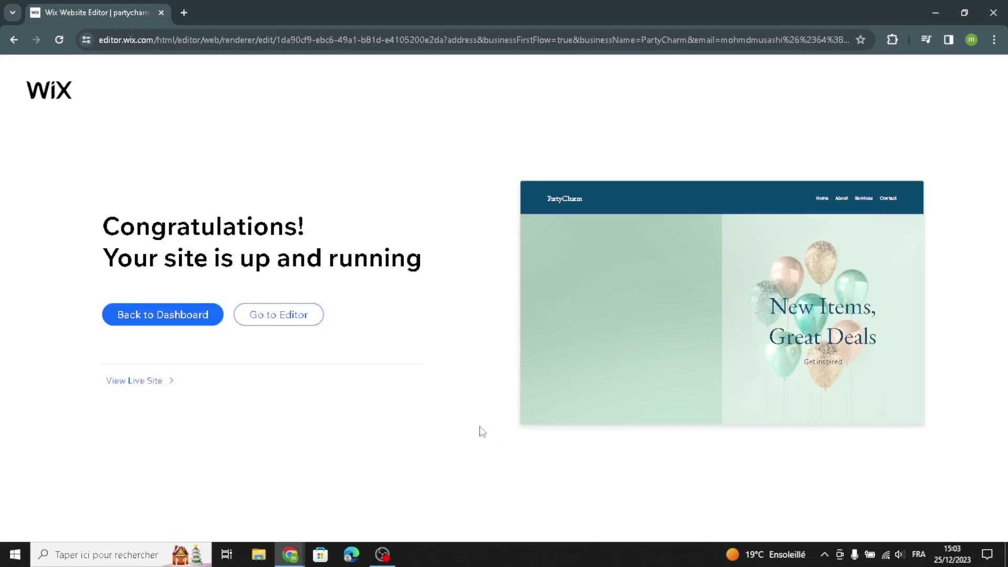
{"action": "left_click", "coordinate": [299, 316]}
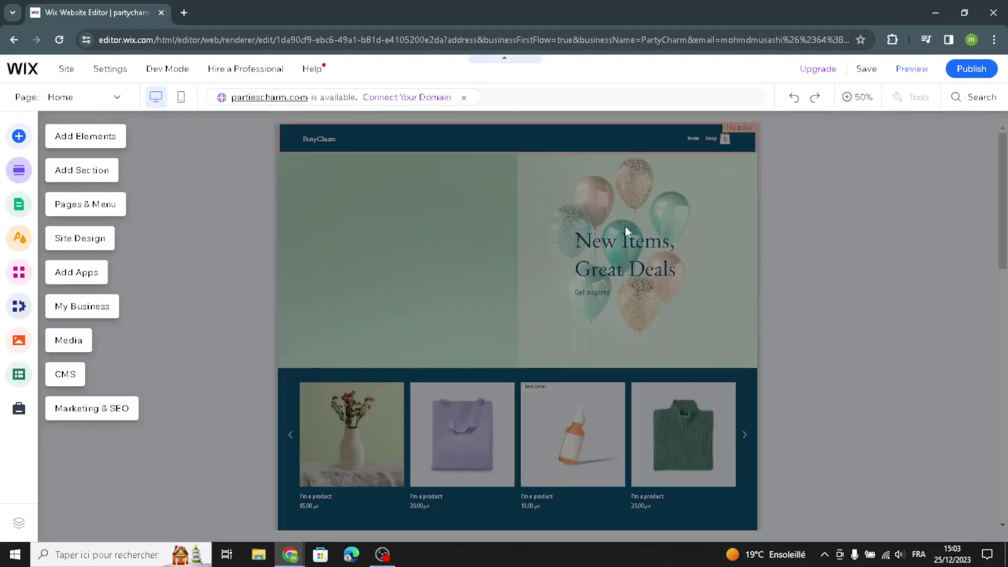
In Add Elements, browse title, paragraph and text mask styles, then free Wix images and illustrations
{"action": "left_click", "coordinate": [109, 152]}
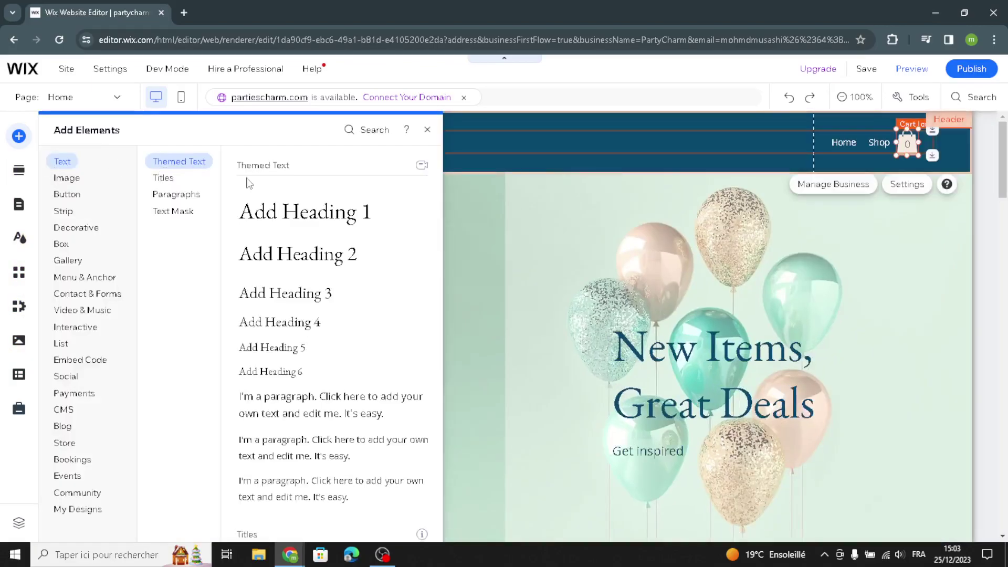
{"action": "left_click", "coordinate": [167, 178]}
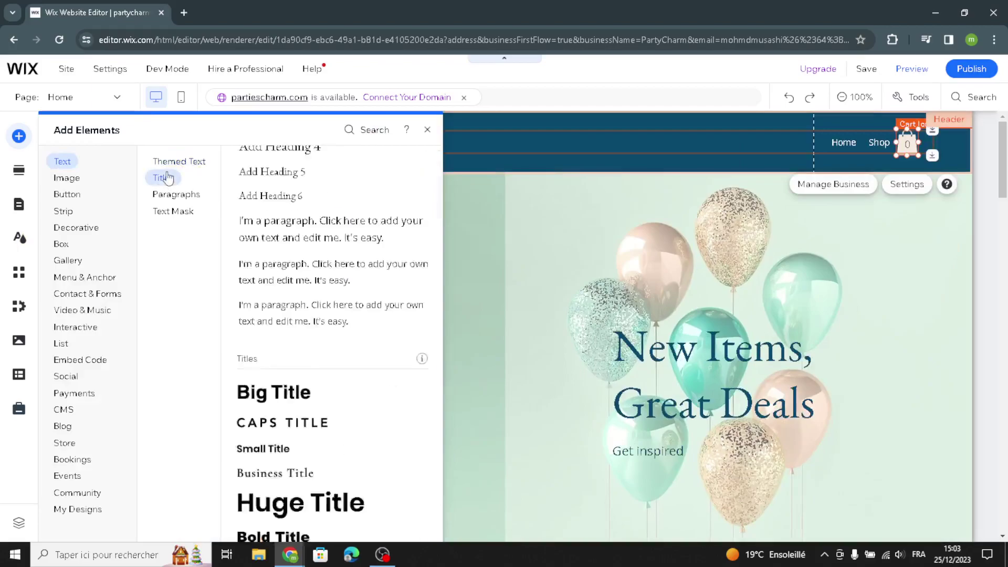
{"action": "left_click", "coordinate": [189, 198]}
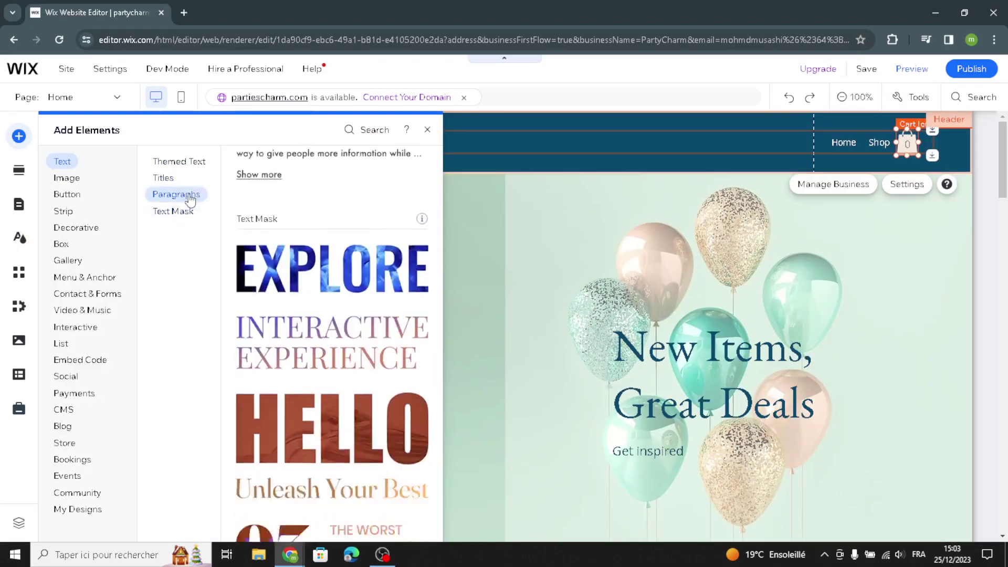
{"action": "left_click", "coordinate": [173, 211]}
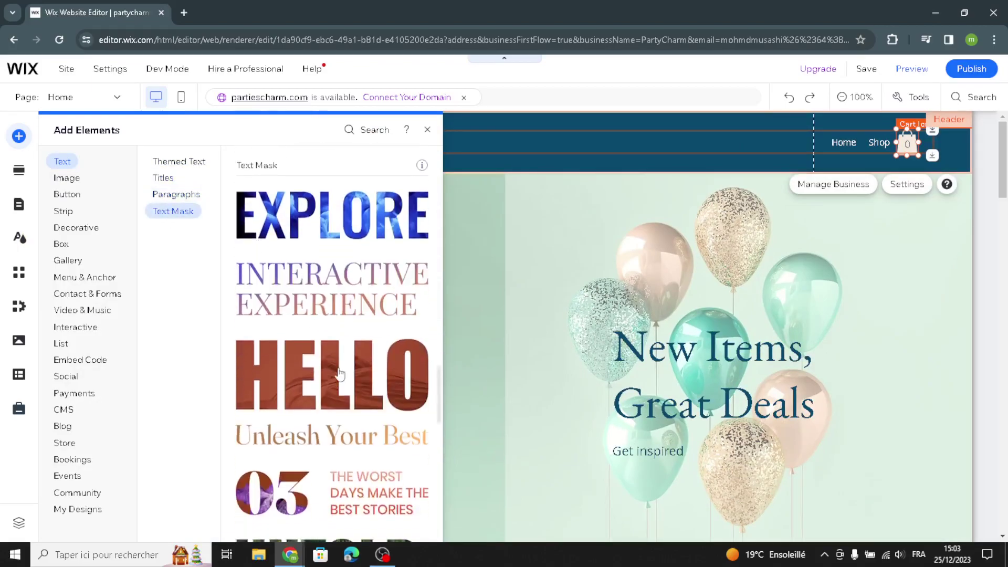
{"action": "left_click", "coordinate": [68, 179]}
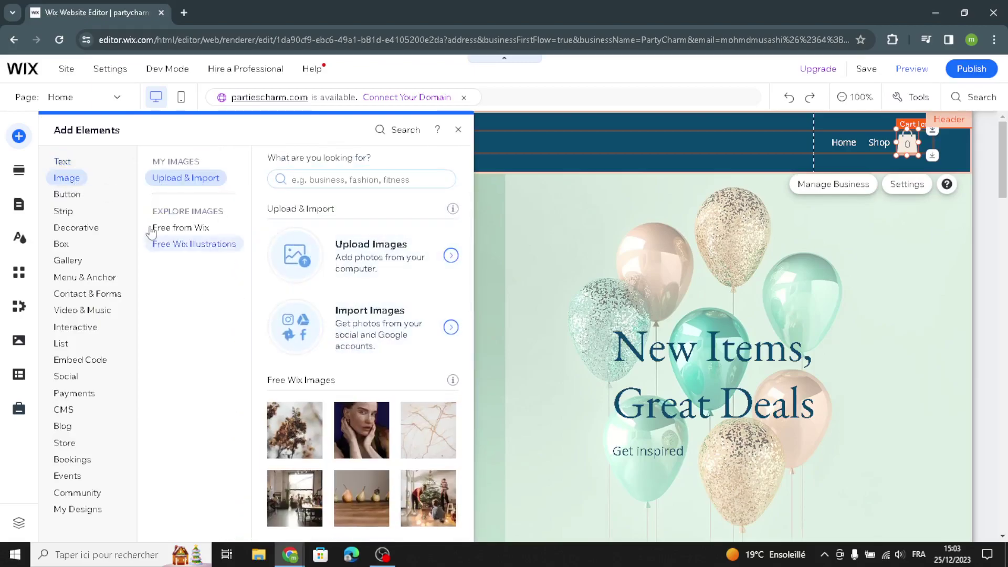
{"action": "left_click", "coordinate": [177, 225]}
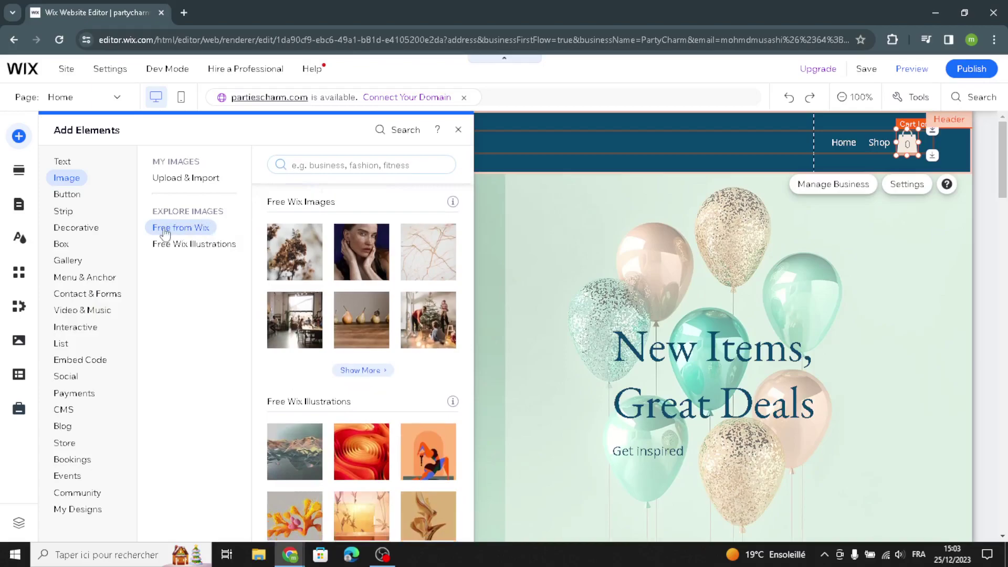
{"action": "left_click", "coordinate": [197, 244]}
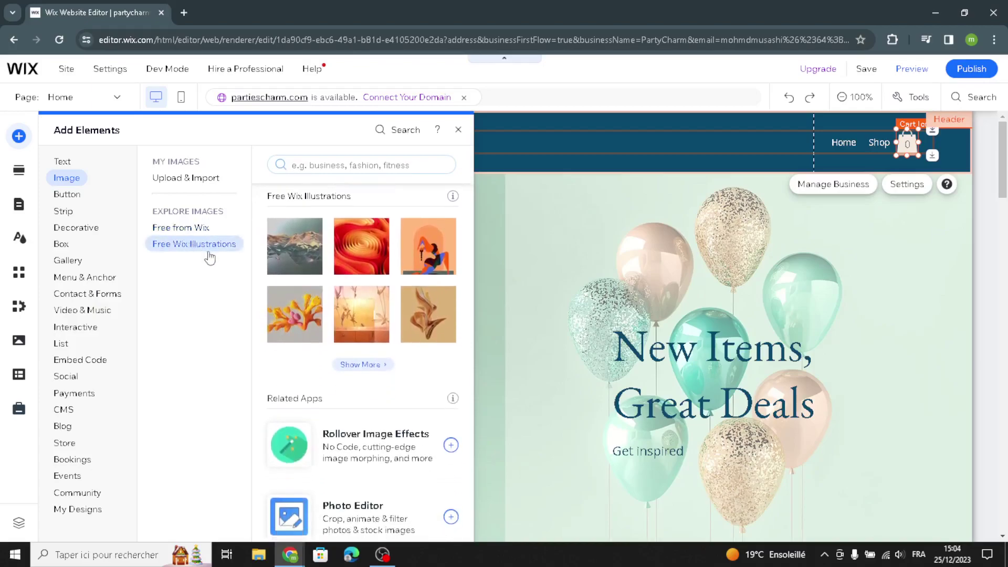
Browse the button styles, including text-and-icon and icon buttons
{"action": "left_click", "coordinate": [79, 200]}
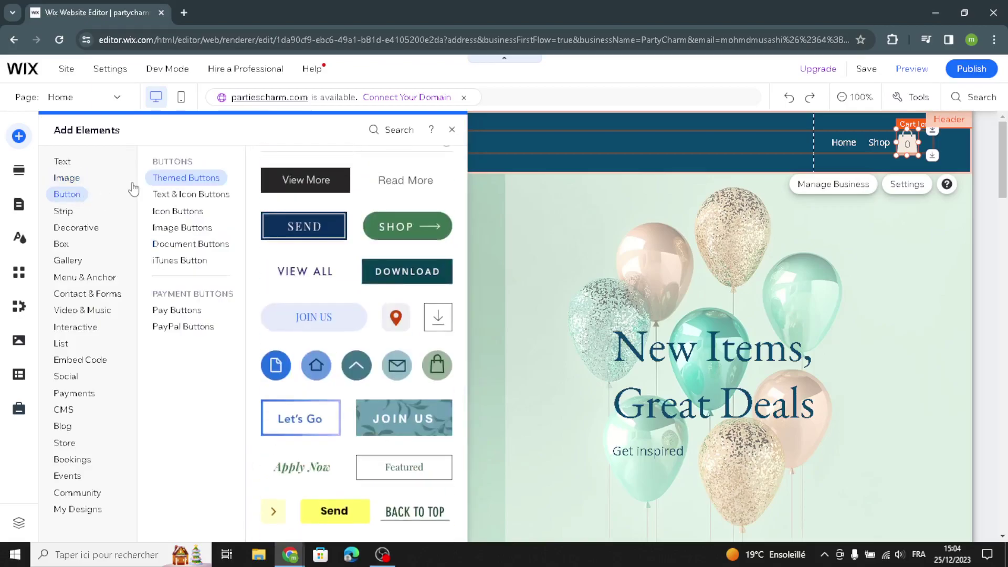
{"action": "left_click", "coordinate": [181, 176]}
{"action": "left_click", "coordinate": [178, 210]}
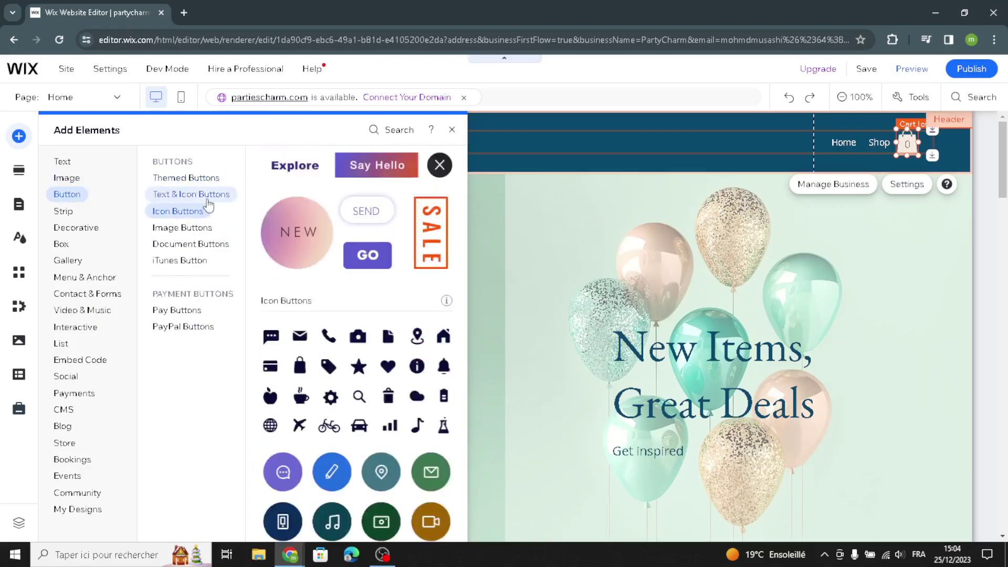
{"action": "left_click", "coordinate": [191, 194]}
{"action": "left_click", "coordinate": [156, 211]}
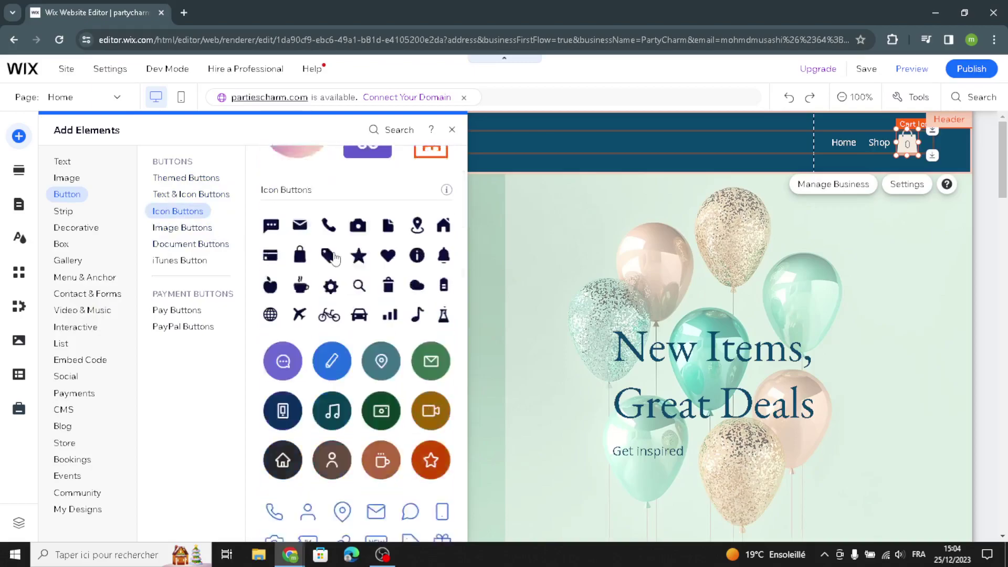
Look through gallery layouts and decorative basic shapes, arrows and vertical lines
{"action": "left_click", "coordinate": [94, 229]}
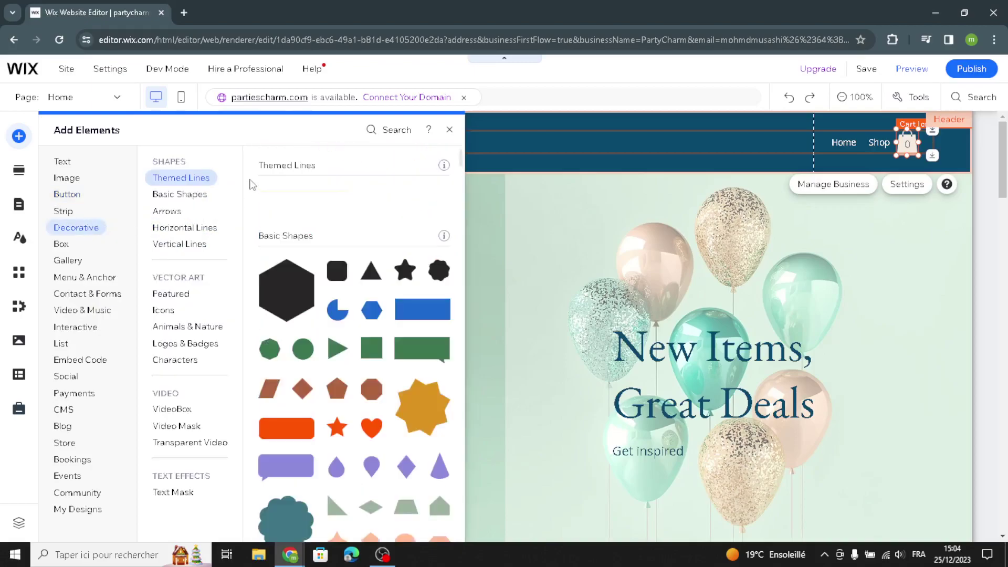
{"action": "left_click", "coordinate": [68, 260]}
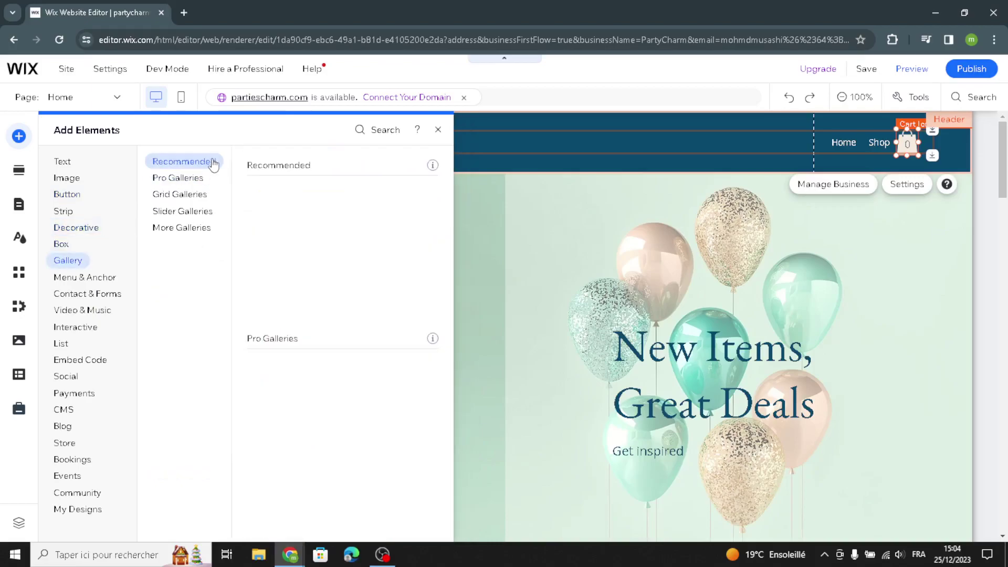
{"action": "left_click", "coordinate": [79, 229]}
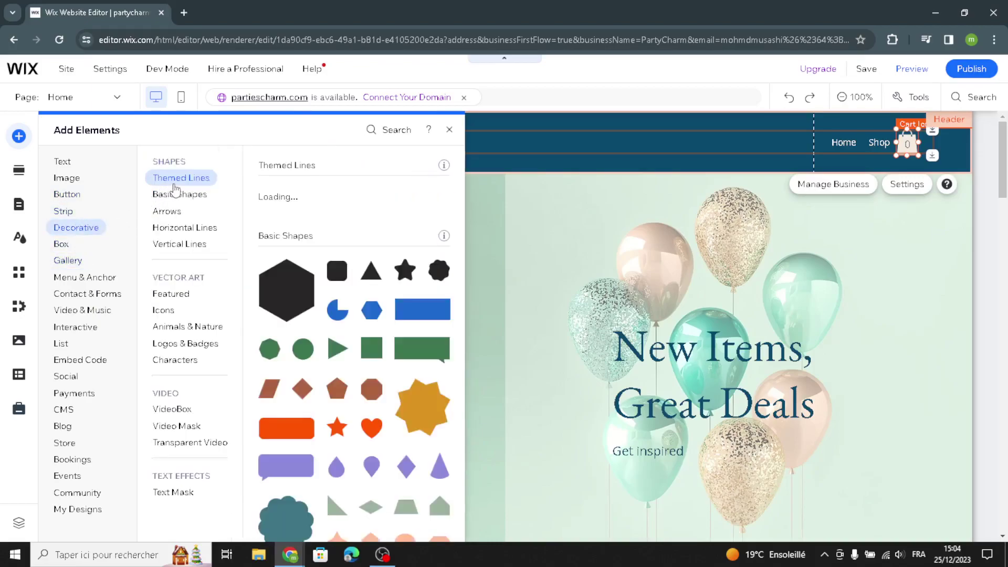
{"action": "left_click", "coordinate": [193, 203]}
{"action": "left_click", "coordinate": [173, 210]}
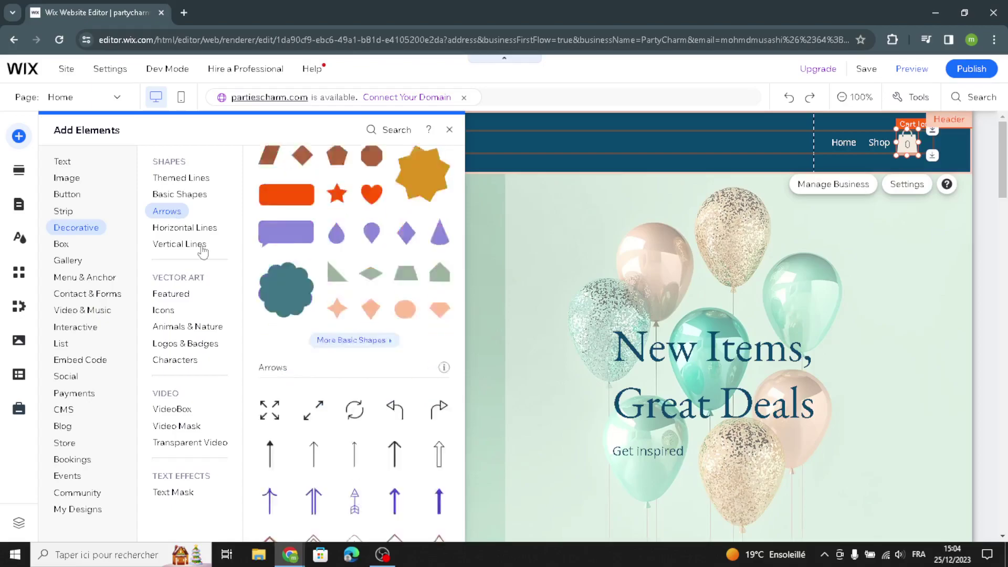
{"action": "left_click", "coordinate": [185, 242]}
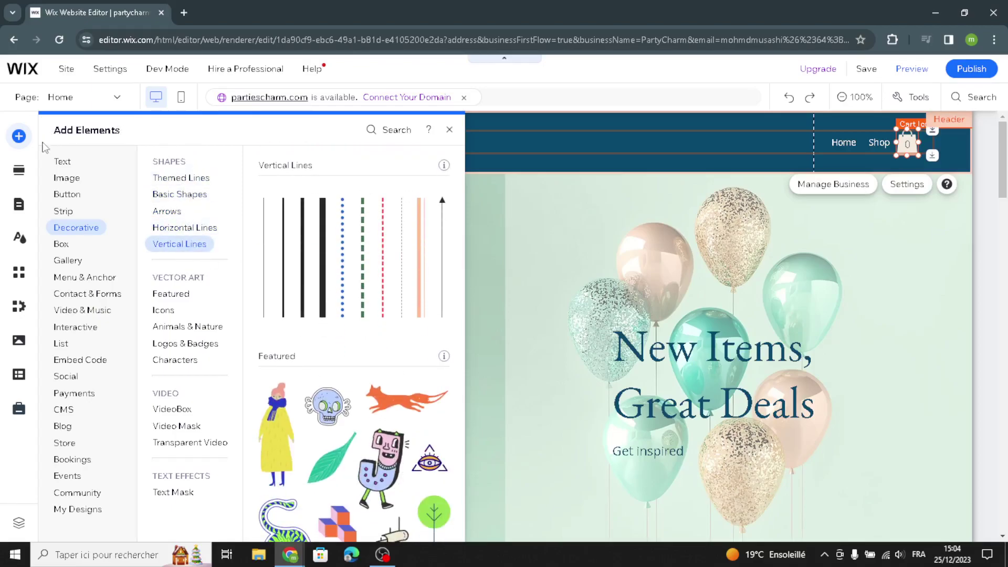
Browse the Add Section list and the Site Design panel, then close Site Design
{"action": "left_click", "coordinate": [19, 171]}
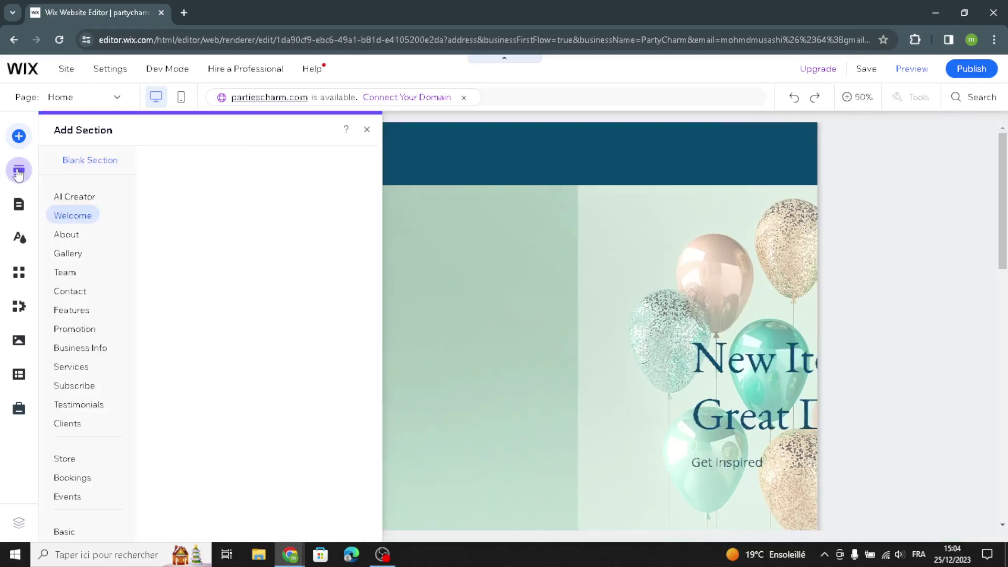
{"action": "scroll", "coordinate": [83, 256], "scroll_direction": "down", "scroll_amount": 2}
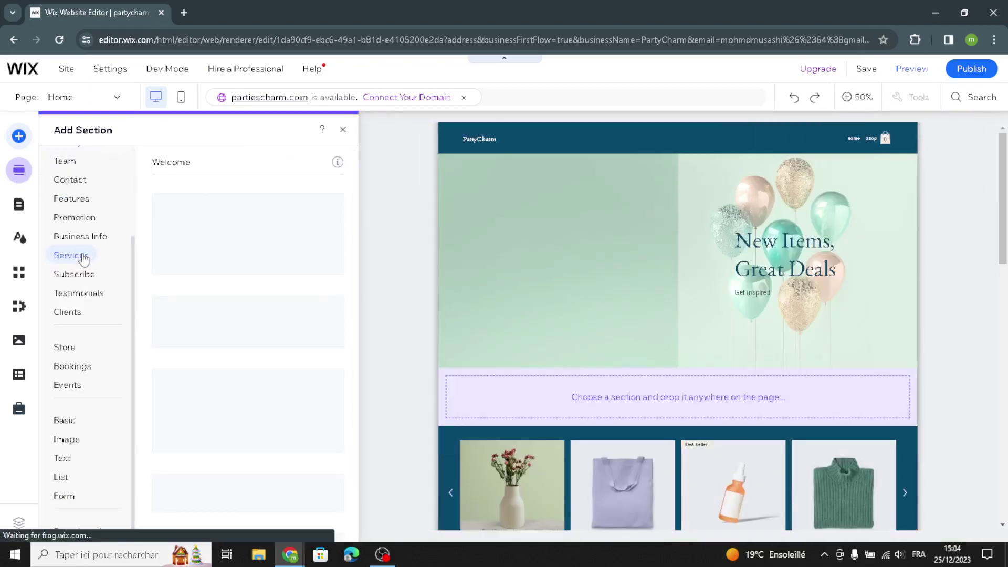
{"action": "scroll", "coordinate": [79, 254], "scroll_direction": "up", "scroll_amount": 2}
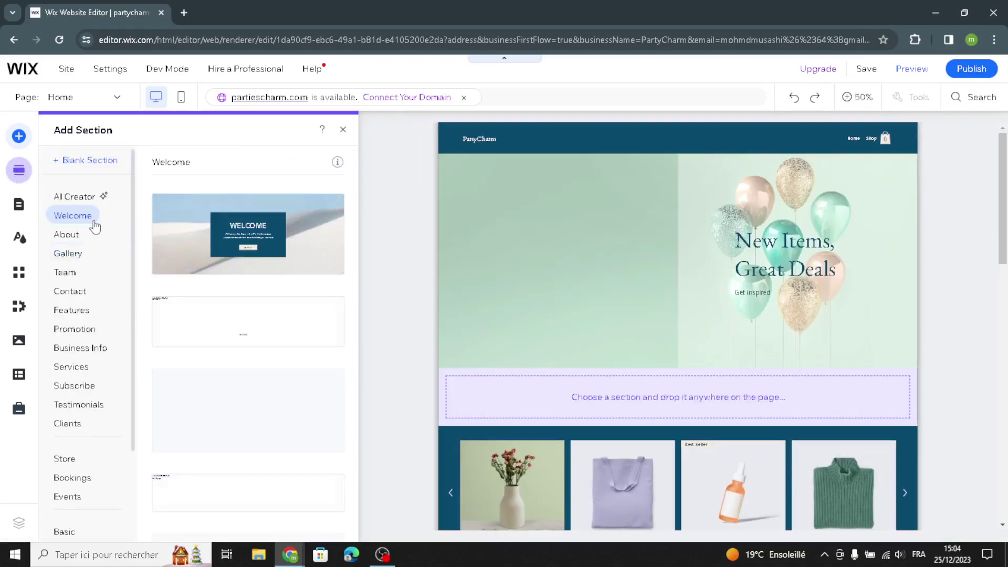
{"action": "left_click", "coordinate": [21, 239]}
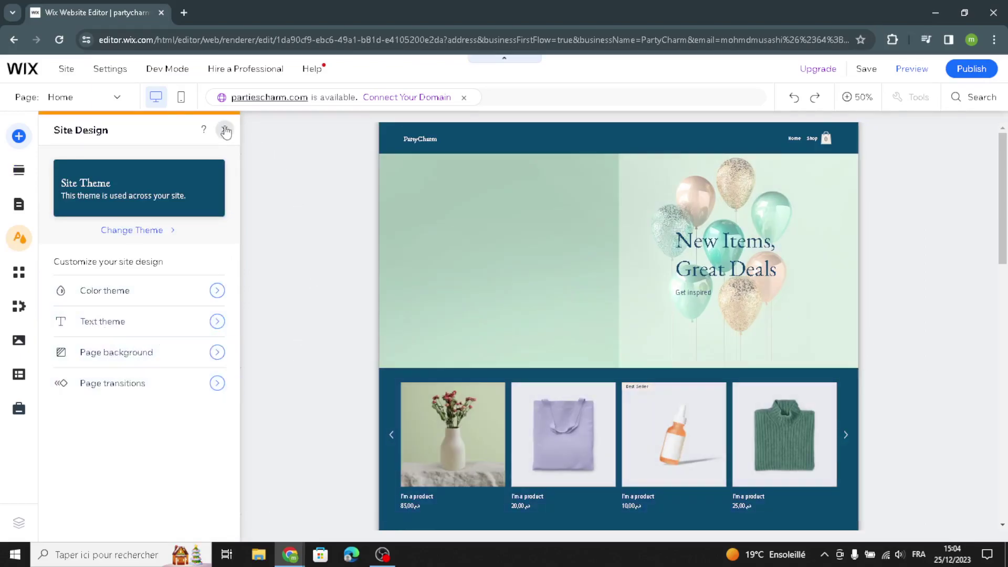
{"action": "left_click", "coordinate": [224, 129]}
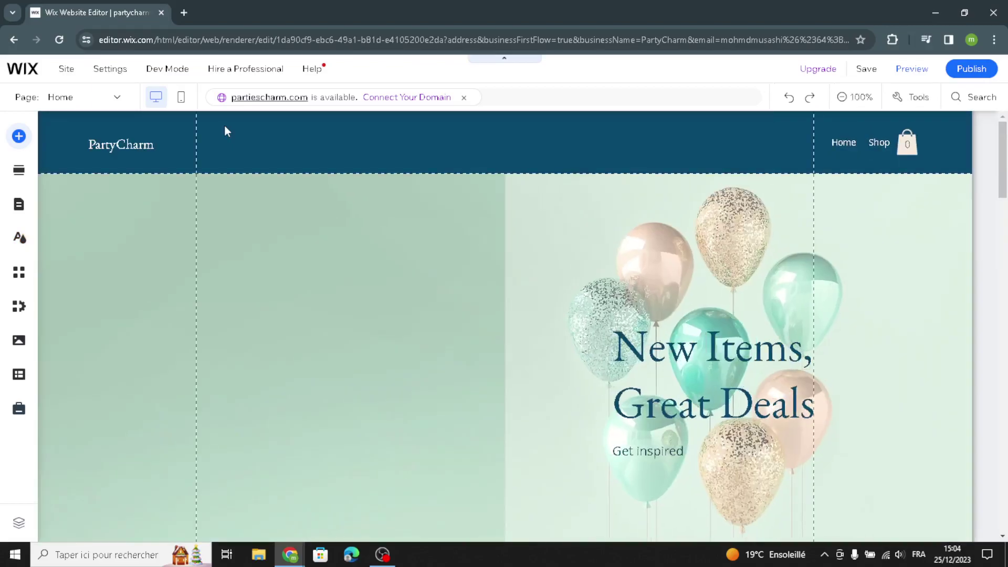
Open Quick Edit and select the Welcome section showing 'New Items, Great Deals' and 'Get inspired'
{"action": "left_click", "coordinate": [218, 165]}
{"action": "left_click", "coordinate": [219, 161]}
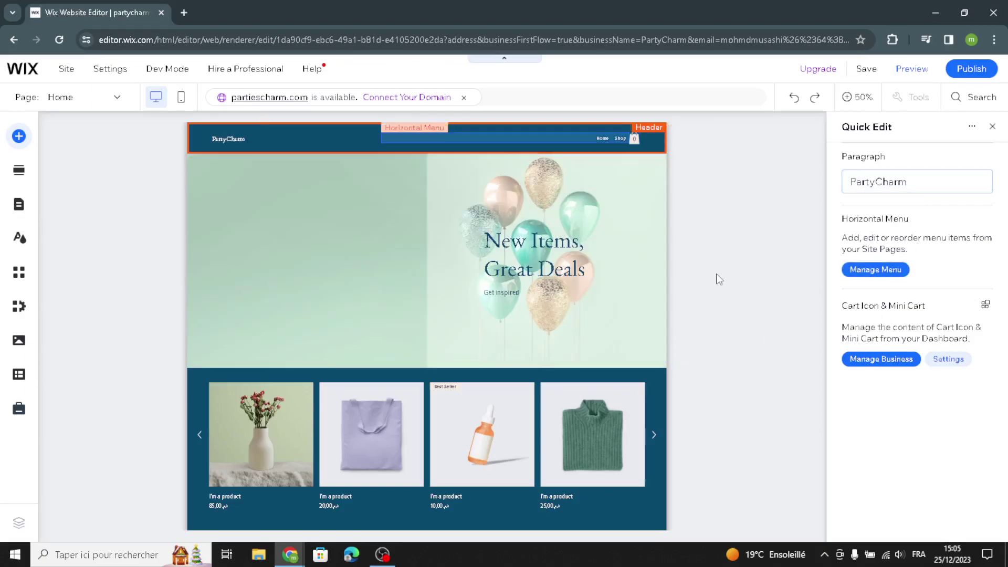
{"action": "left_click", "coordinate": [402, 278]}
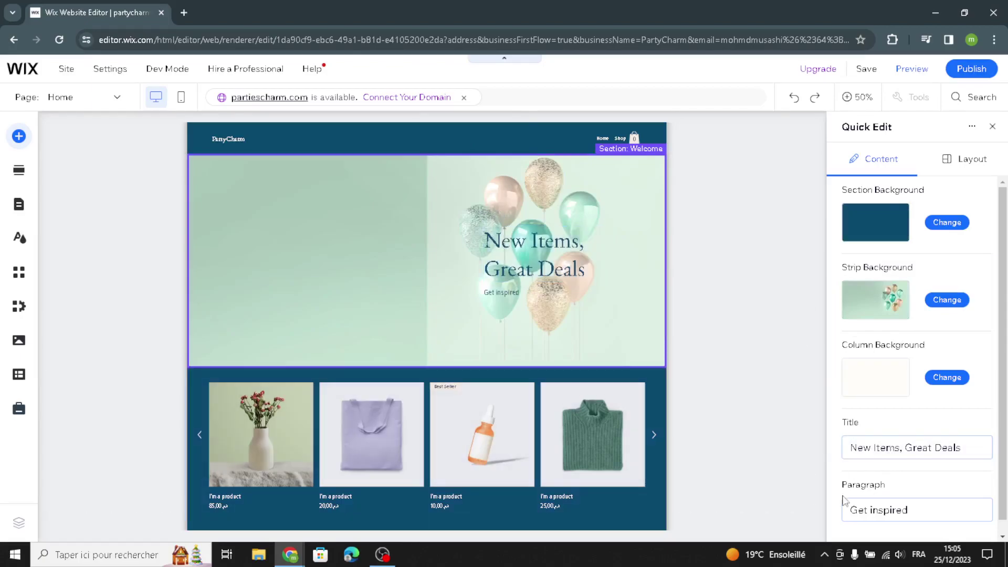
Swap the 'Get inspired' line for an AI-generated Welcome-section paragraph about PartyCharm
{"action": "left_click", "coordinate": [992, 126]}
{"action": "left_click", "coordinate": [582, 294]}
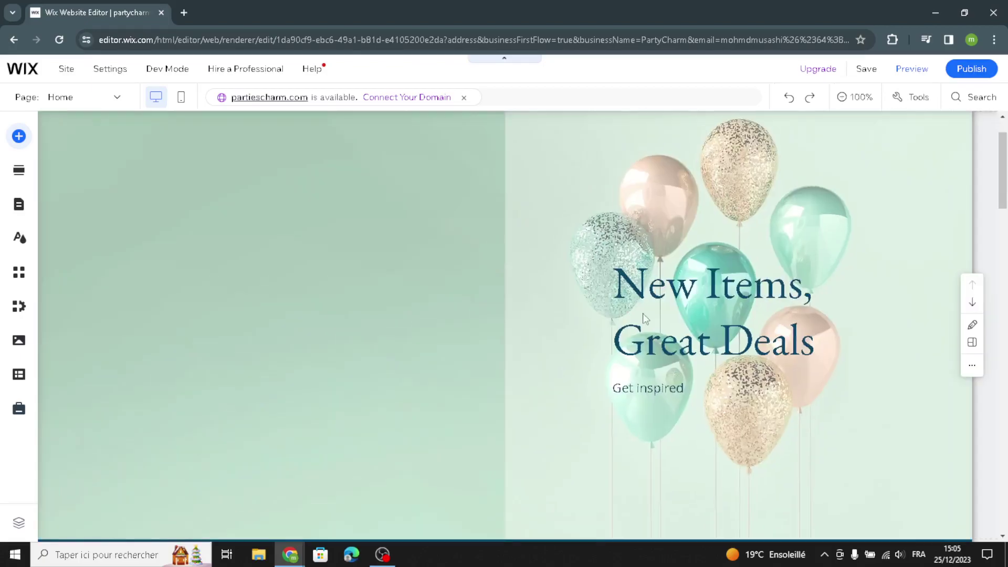
{"action": "left_click", "coordinate": [660, 394]}
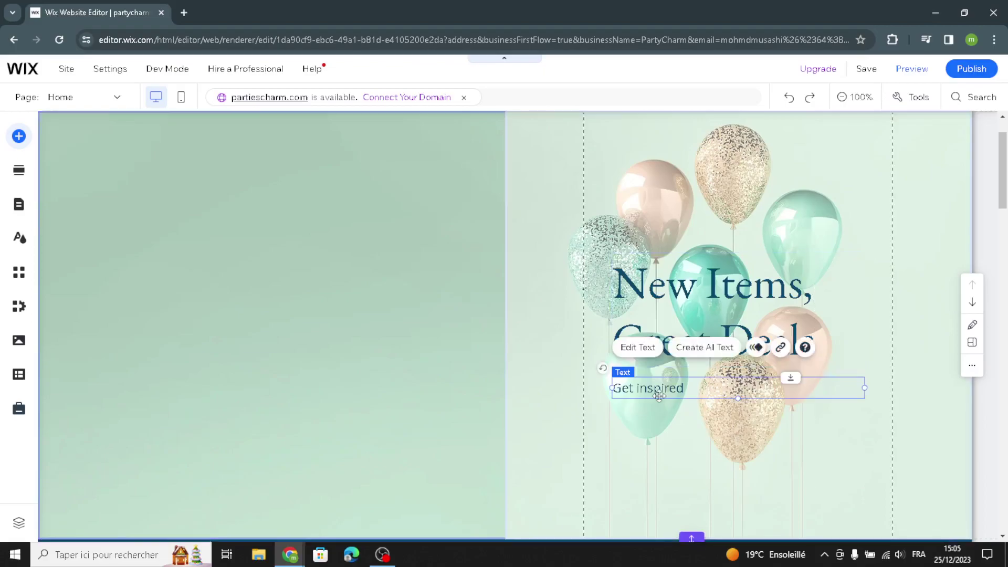
{"action": "left_click", "coordinate": [696, 351]}
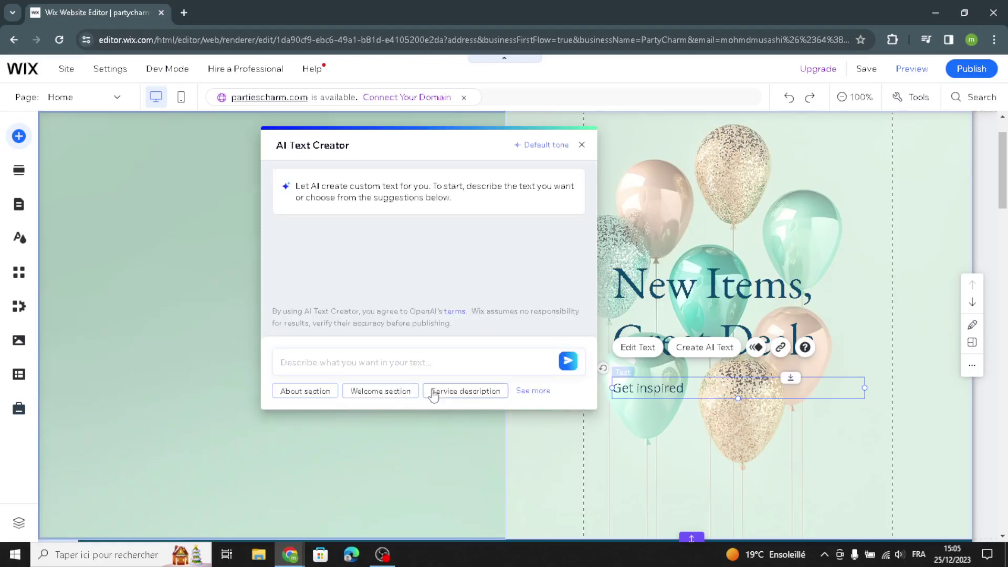
{"action": "left_click", "coordinate": [372, 395]}
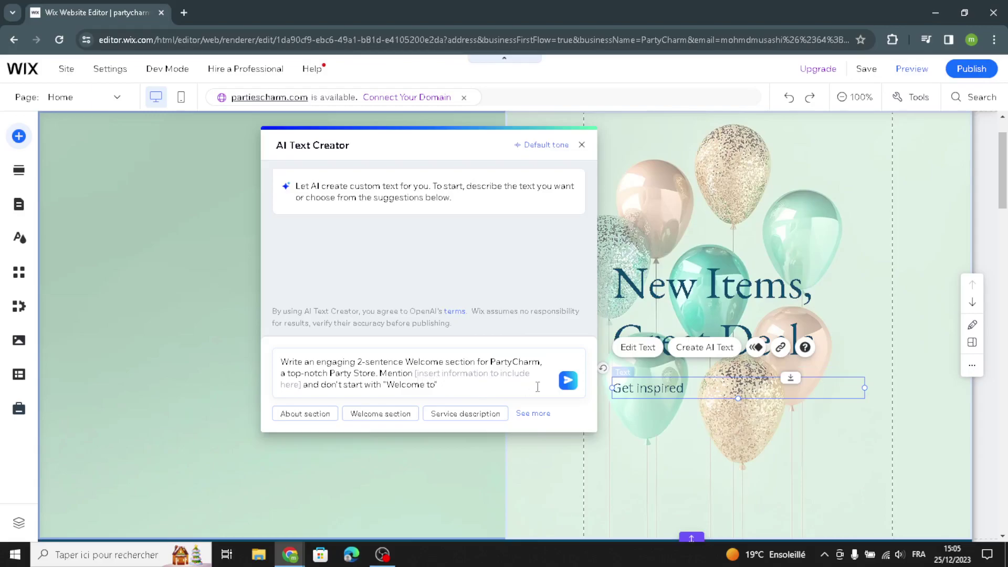
{"action": "left_click", "coordinate": [568, 381]}
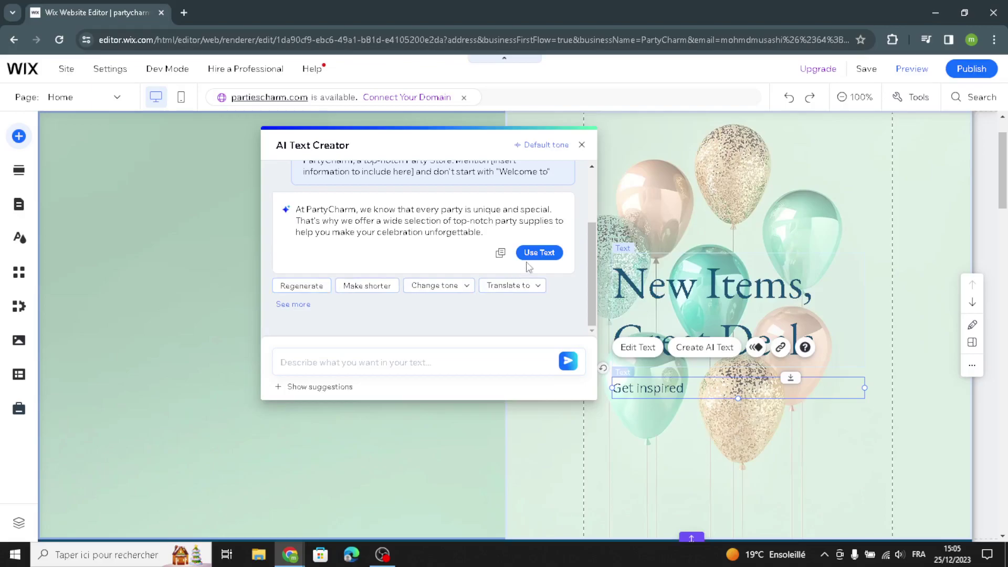
{"action": "left_click", "coordinate": [546, 257]}
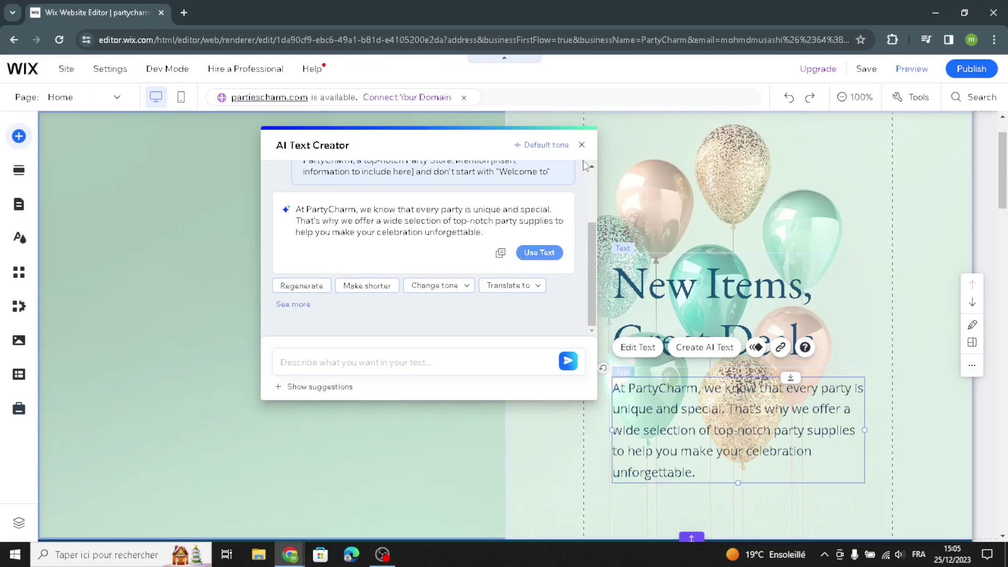
{"action": "left_click", "coordinate": [581, 145]}
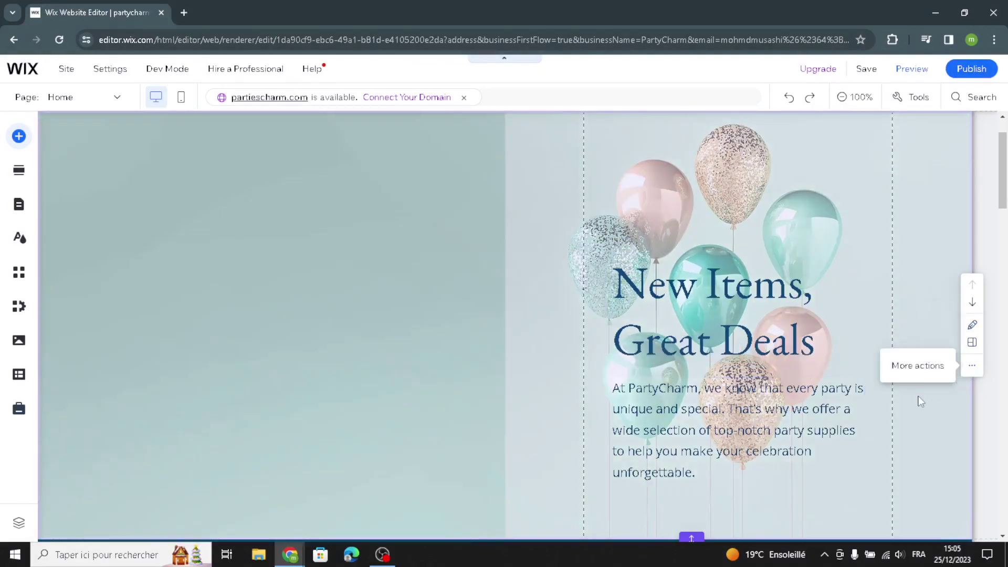
Open the dashboard's Products list through Manage Products on the product gallery
{"action": "right_click", "coordinate": [921, 402]}
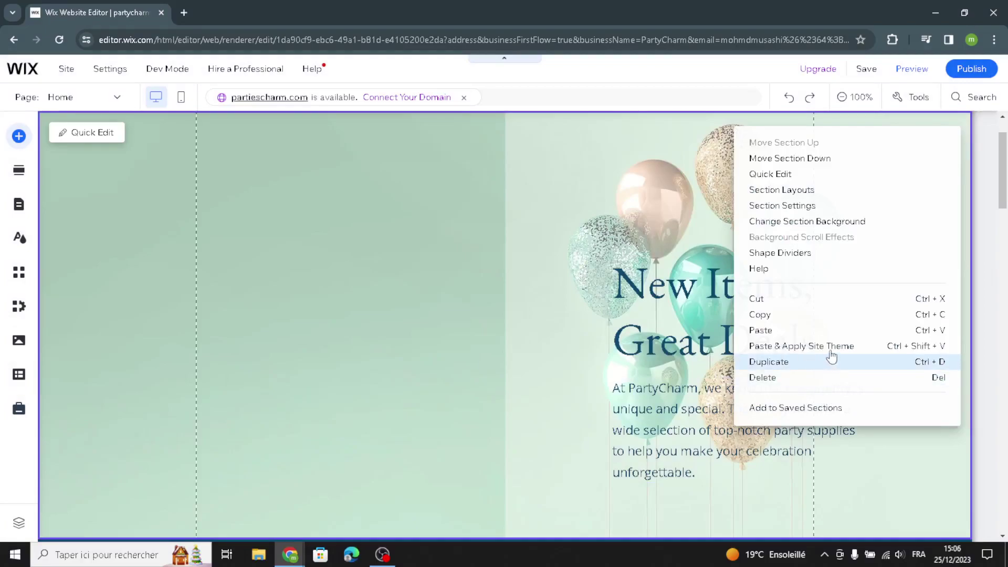
{"action": "left_click", "coordinate": [527, 306]}
{"action": "scroll", "coordinate": [529, 315], "scroll_direction": "down", "scroll_amount": 1}
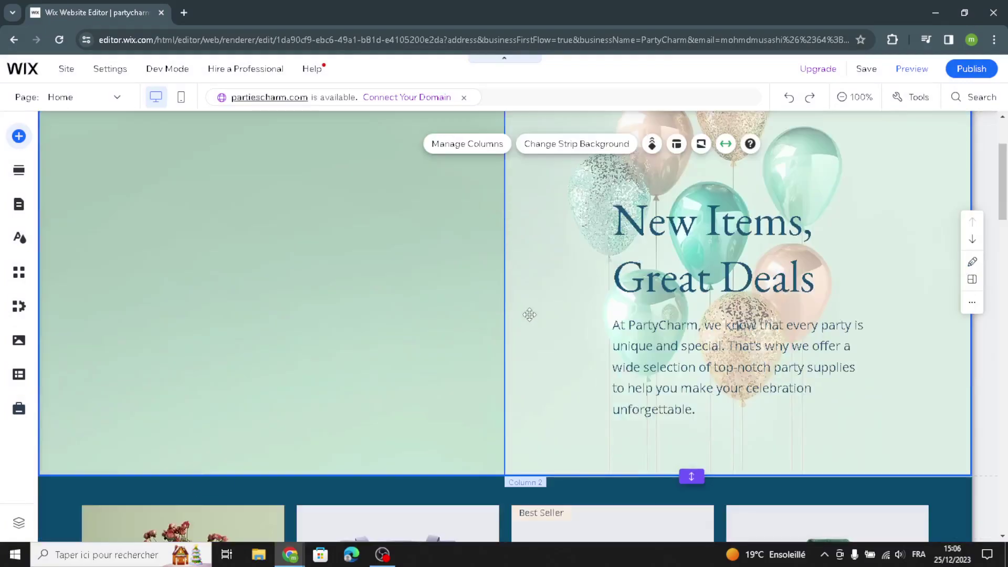
{"action": "scroll", "coordinate": [529, 317], "scroll_direction": "down", "scroll_amount": 6}
{"action": "scroll", "coordinate": [325, 305], "scroll_direction": "up", "scroll_amount": 2}
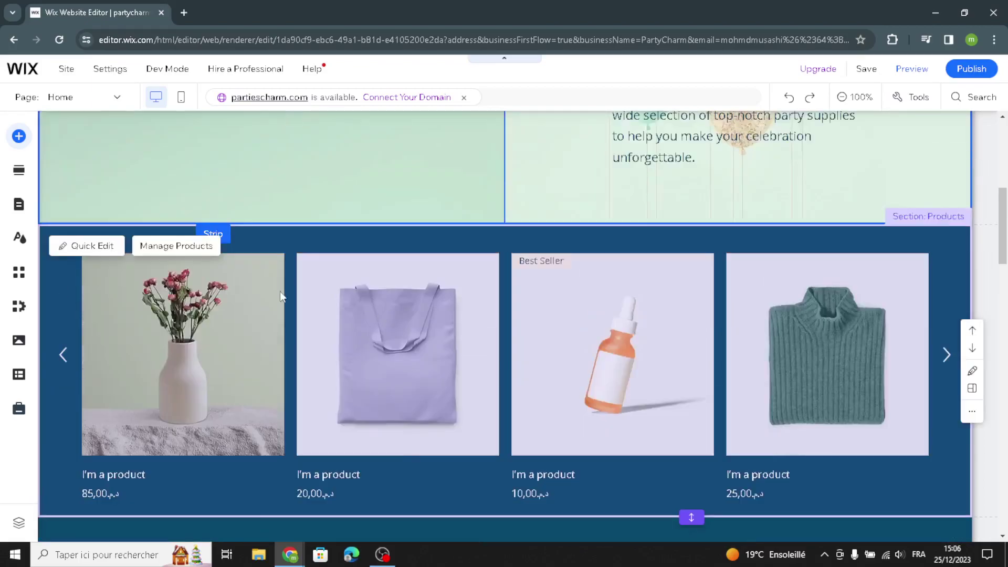
{"action": "left_click", "coordinate": [165, 246]}
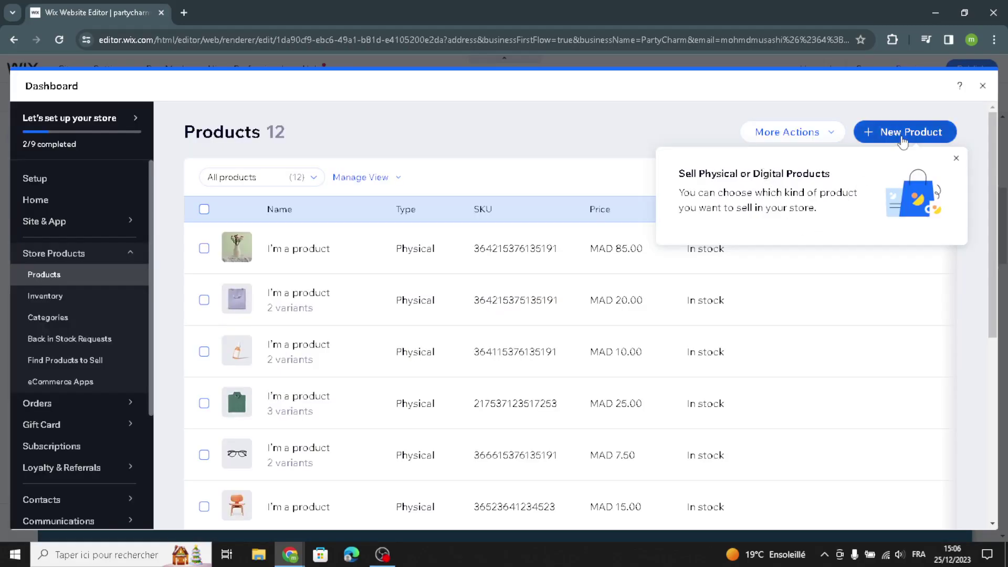
Start a new physical product and switch On sale on, leaving Discount at 0
{"action": "left_click", "coordinate": [898, 136]}
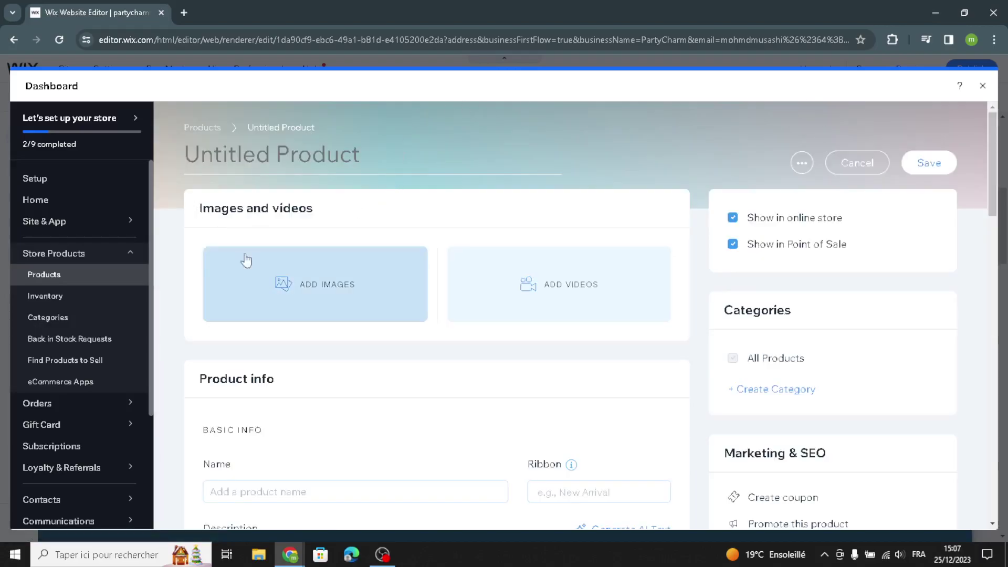
{"action": "scroll", "coordinate": [397, 400], "scroll_direction": "down", "scroll_amount": 1}
{"action": "scroll", "coordinate": [397, 400], "scroll_direction": "down", "scroll_amount": 1}
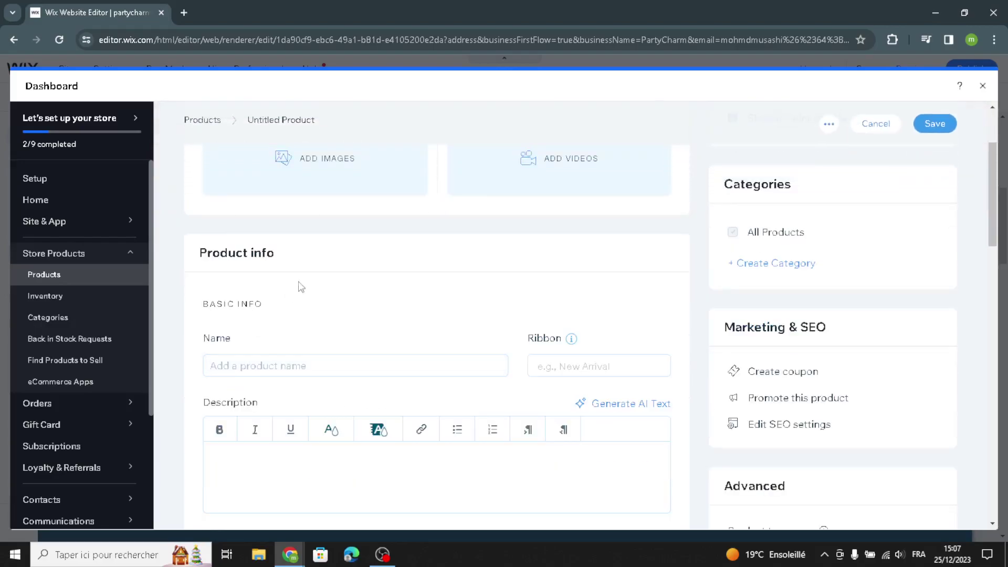
{"action": "scroll", "coordinate": [283, 402], "scroll_direction": "down", "scroll_amount": 4}
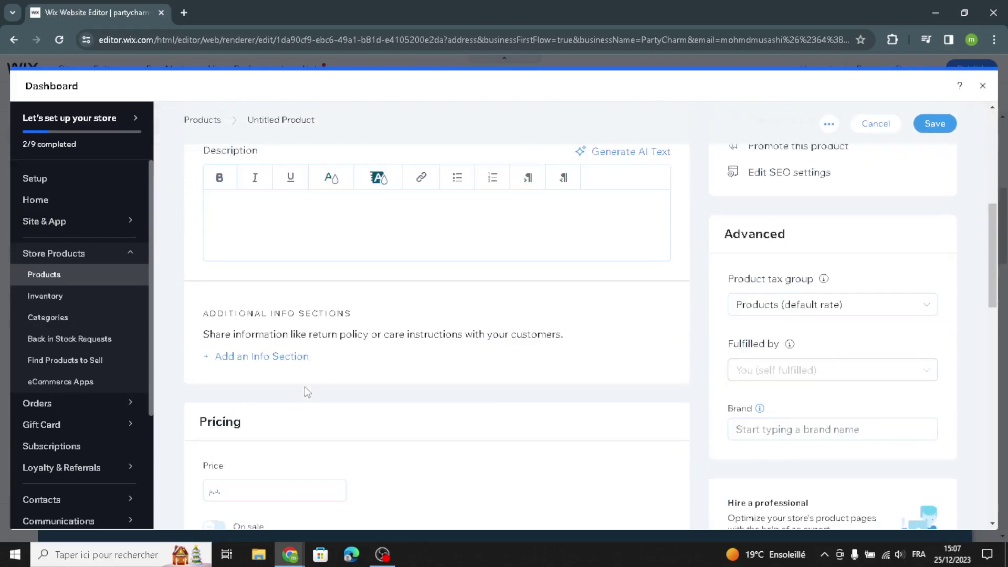
{"action": "scroll", "coordinate": [370, 323], "scroll_direction": "down", "scroll_amount": 2}
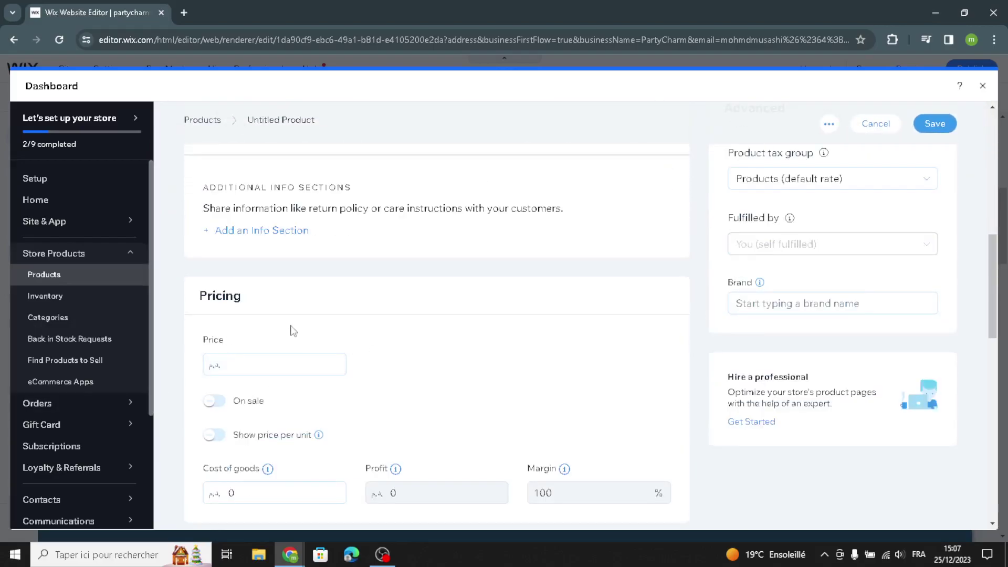
{"action": "left_click", "coordinate": [214, 402]}
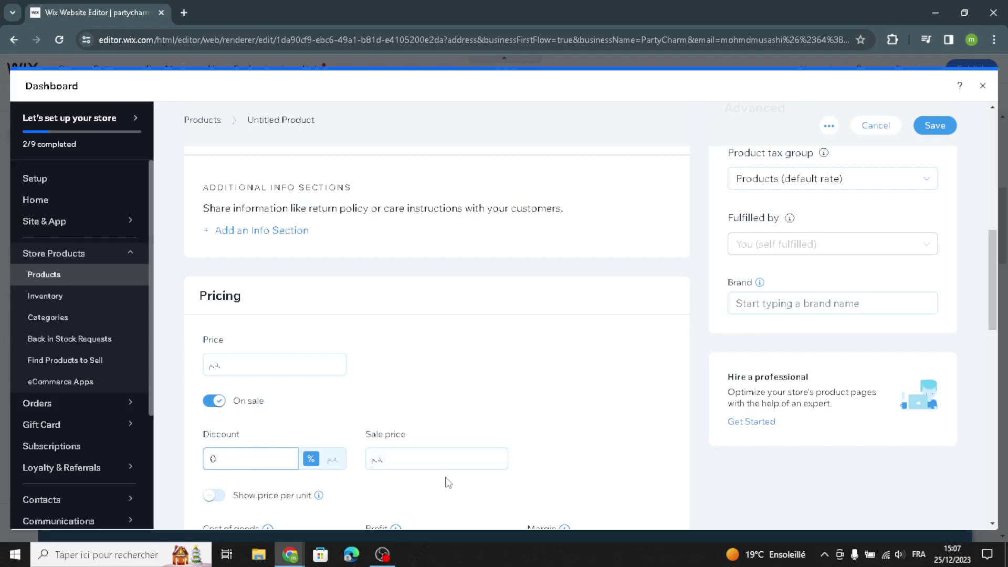
{"action": "scroll", "coordinate": [445, 481], "scroll_direction": "down", "scroll_amount": 3}
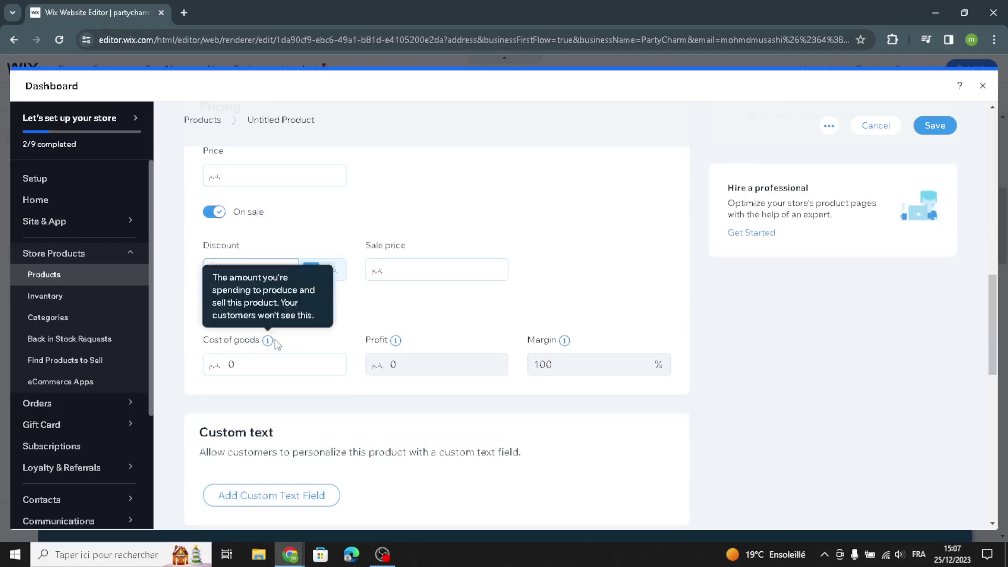
{"action": "scroll", "coordinate": [349, 434], "scroll_direction": "down", "scroll_amount": 6}
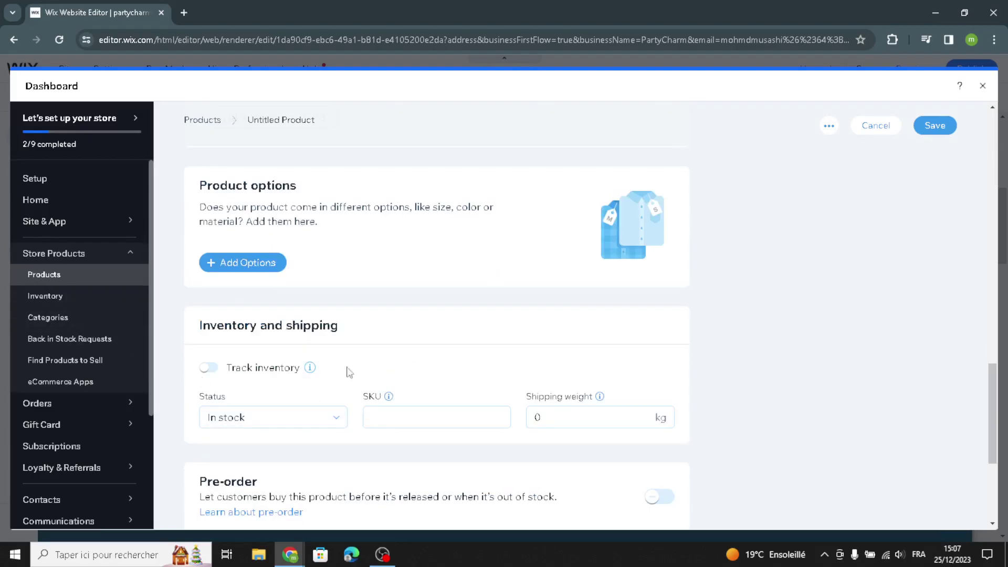
{"action": "scroll", "coordinate": [520, 273], "scroll_direction": "up", "scroll_amount": 12}
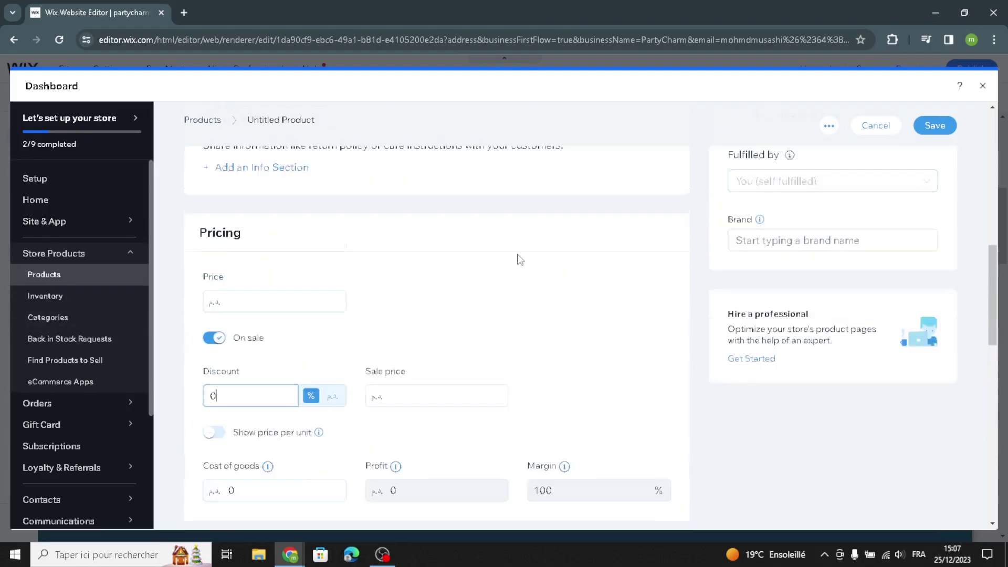
Close the dashboard without saving and return to the homepage editor
{"action": "left_click", "coordinate": [982, 86]}
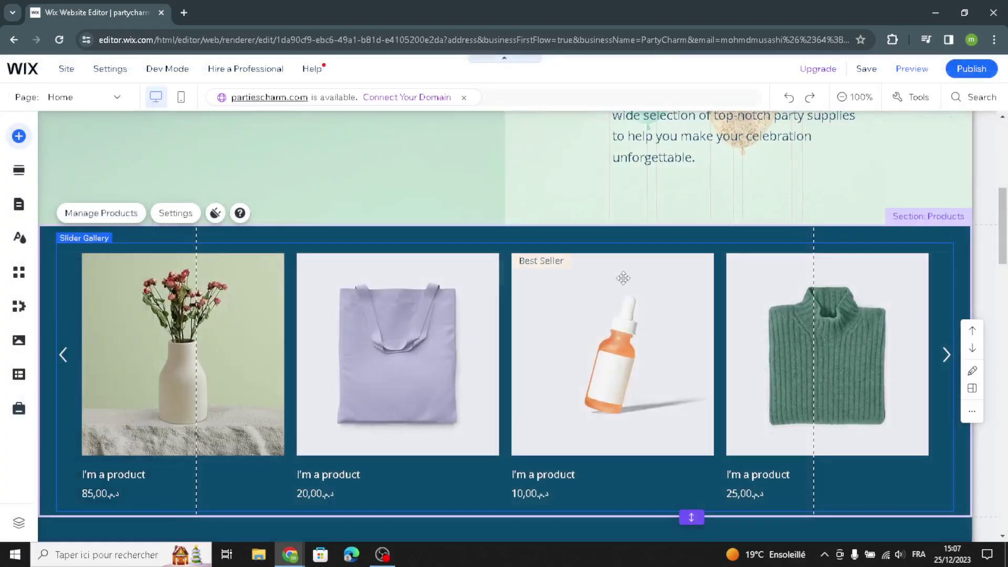
{"action": "scroll", "coordinate": [336, 443], "scroll_direction": "down", "scroll_amount": 8}
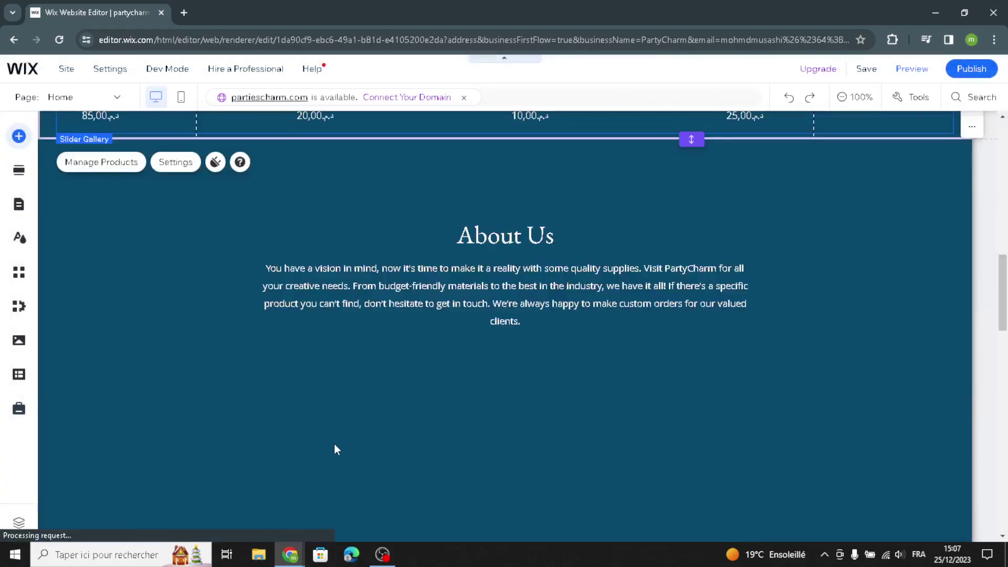
{"action": "scroll", "coordinate": [399, 375], "scroll_direction": "down", "scroll_amount": 2}
{"action": "scroll", "coordinate": [411, 362], "scroll_direction": "up", "scroll_amount": 2}
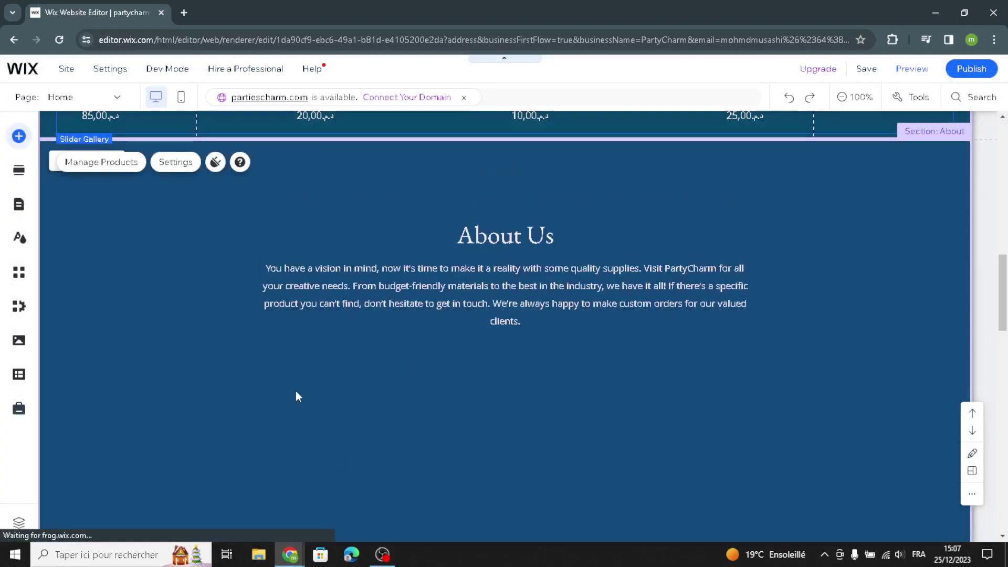
{"action": "scroll", "coordinate": [577, 425], "scroll_direction": "down", "scroll_amount": 5}
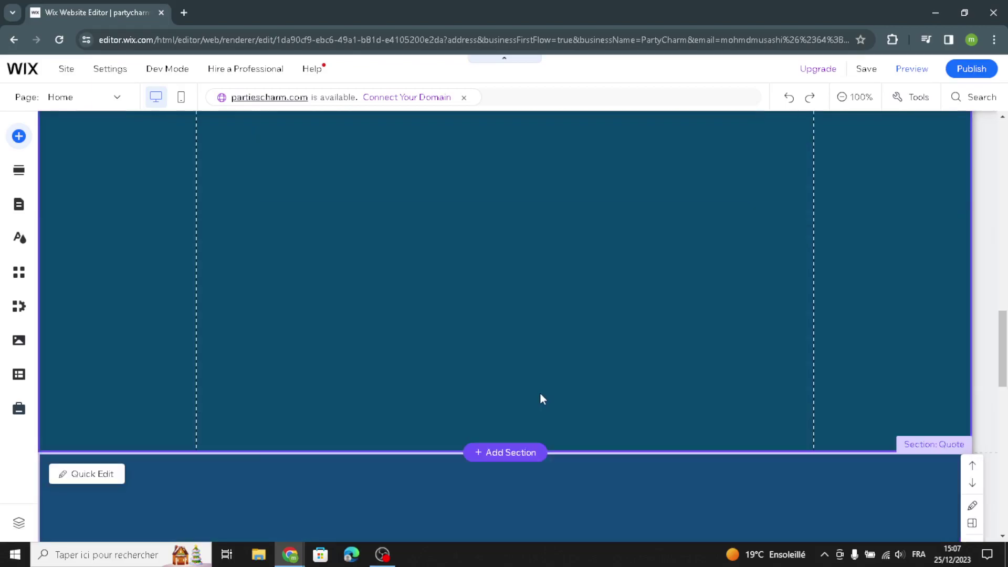
{"action": "scroll", "coordinate": [529, 376], "scroll_direction": "up", "scroll_amount": 5}
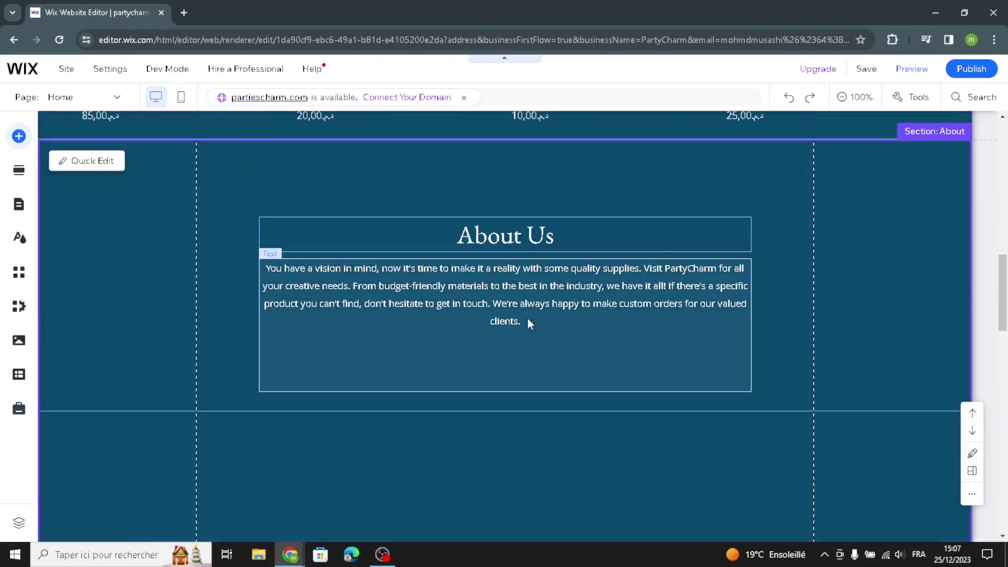
Swap the About Us paragraph for AI-generated About-section text welcoming visitors to PartyCharm
{"action": "left_click", "coordinate": [527, 317]}
{"action": "left_click", "coordinate": [346, 232]}
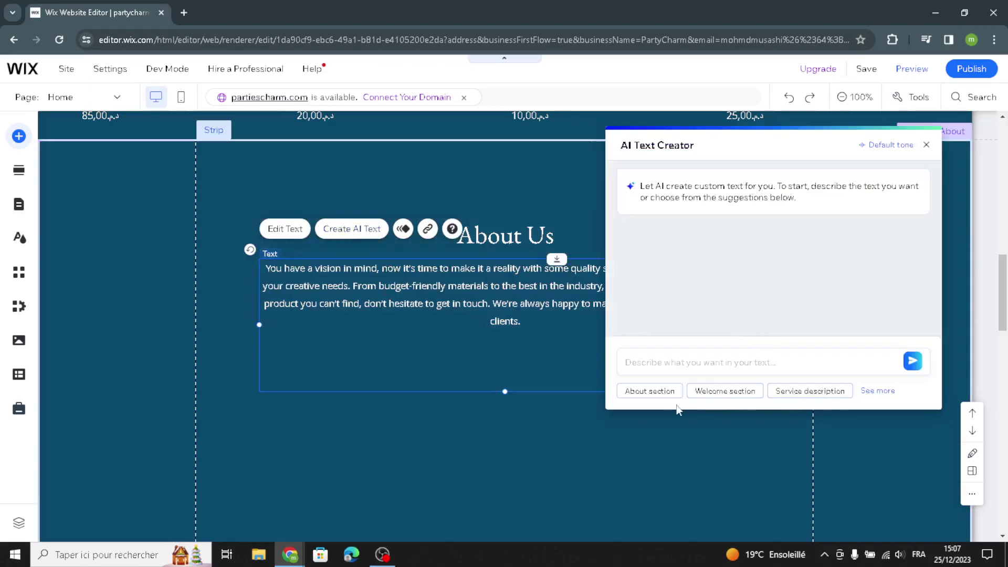
{"action": "left_click", "coordinate": [649, 397]}
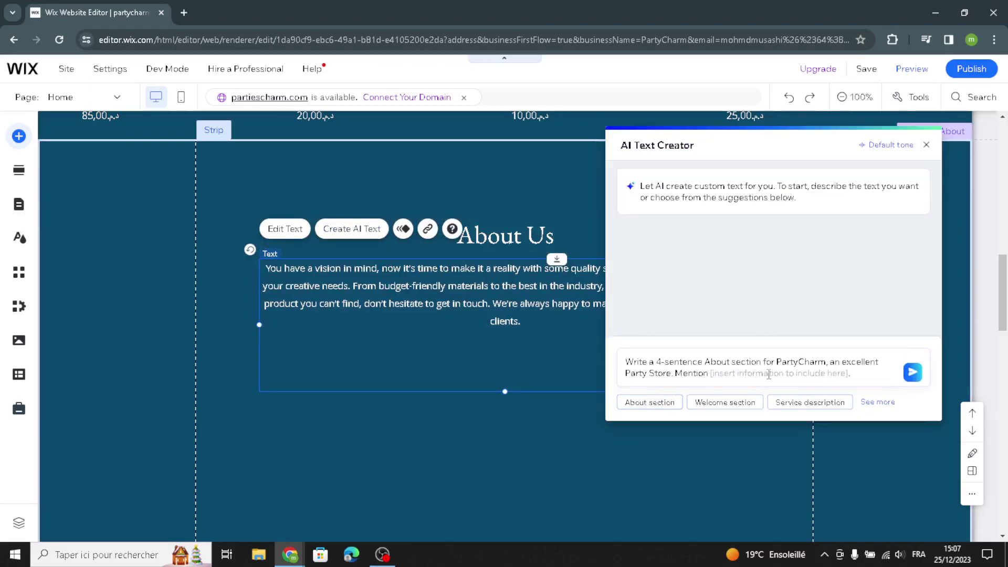
{"action": "left_click", "coordinate": [912, 373]}
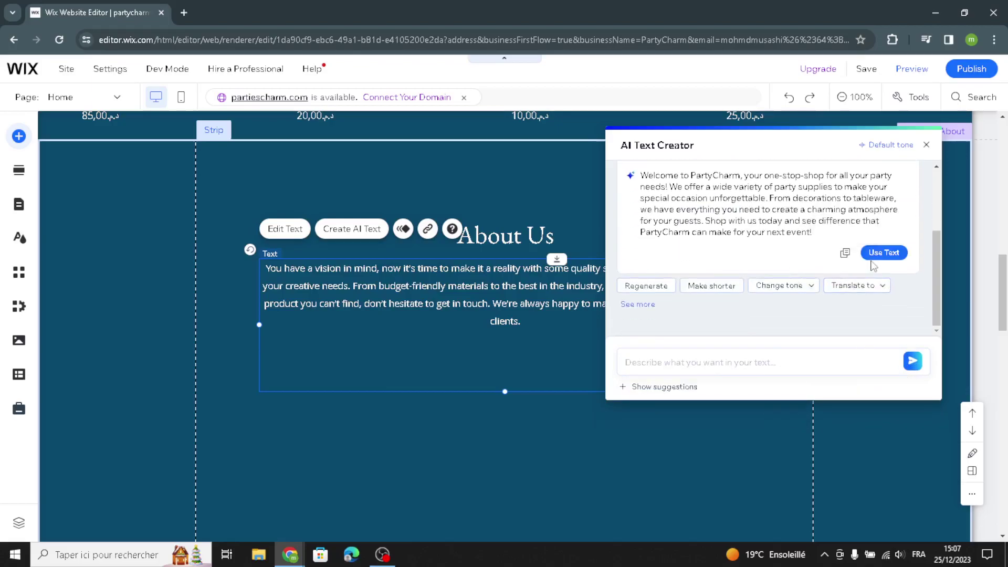
{"action": "left_click", "coordinate": [873, 259]}
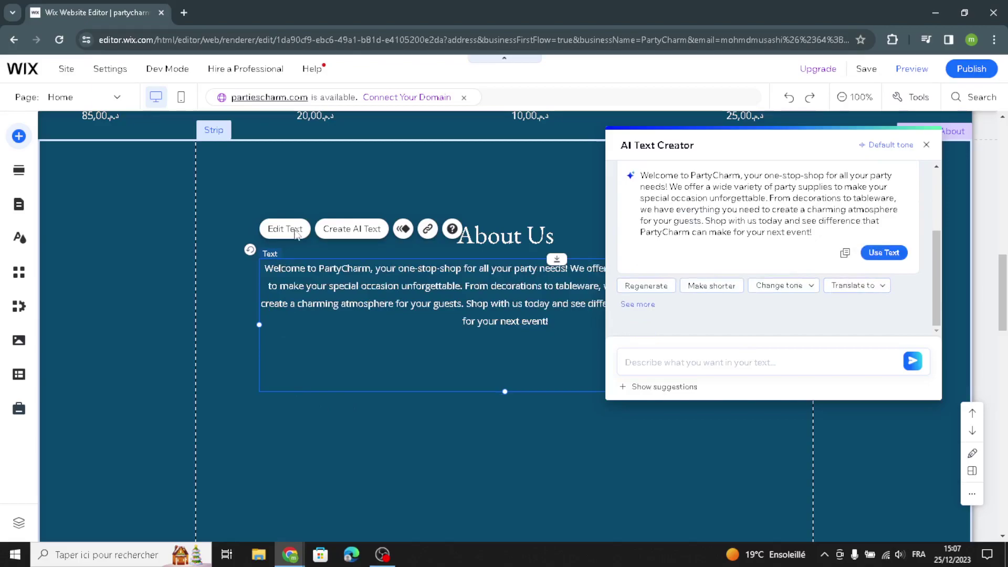
{"action": "left_click", "coordinate": [340, 184]}
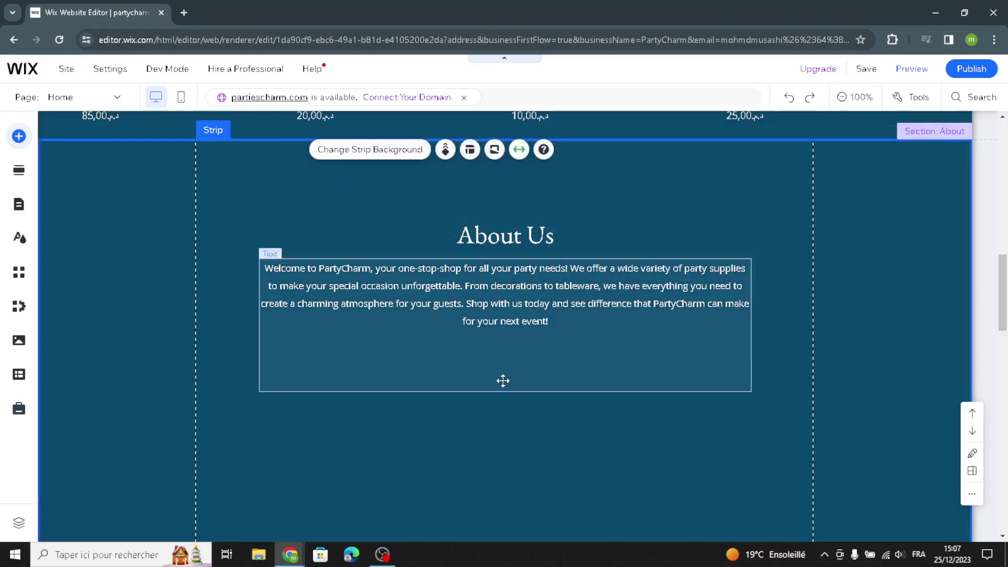
{"action": "scroll", "coordinate": [503, 381], "scroll_direction": "down", "scroll_amount": 10}
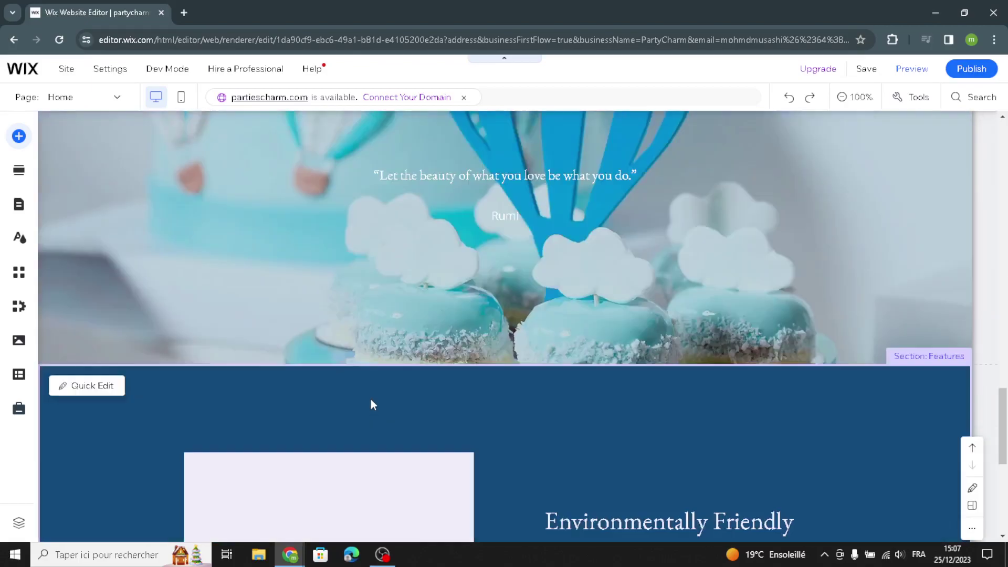
Set the Quote strip background to the 'Lanterns in a Tent' photo from a 'party decorations' search
{"action": "scroll", "coordinate": [371, 400], "scroll_direction": "up", "scroll_amount": 3}
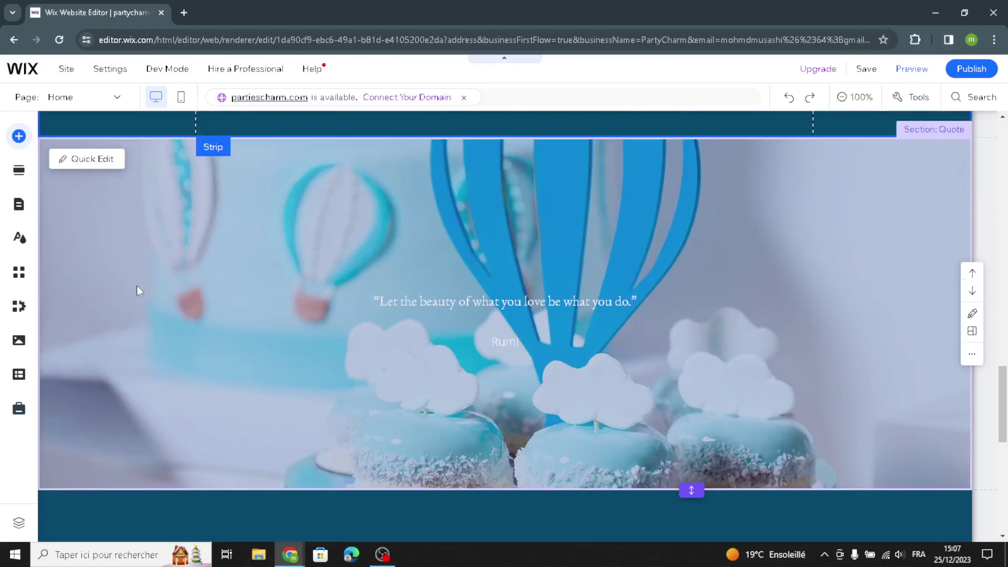
{"action": "left_click", "coordinate": [137, 285]}
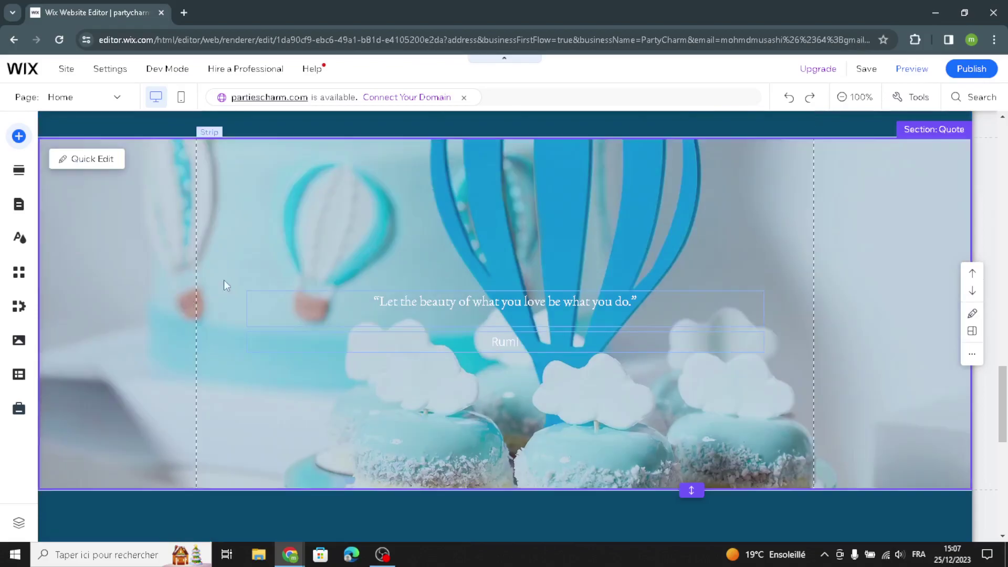
{"action": "left_click", "coordinate": [267, 227]}
{"action": "left_click", "coordinate": [290, 193]}
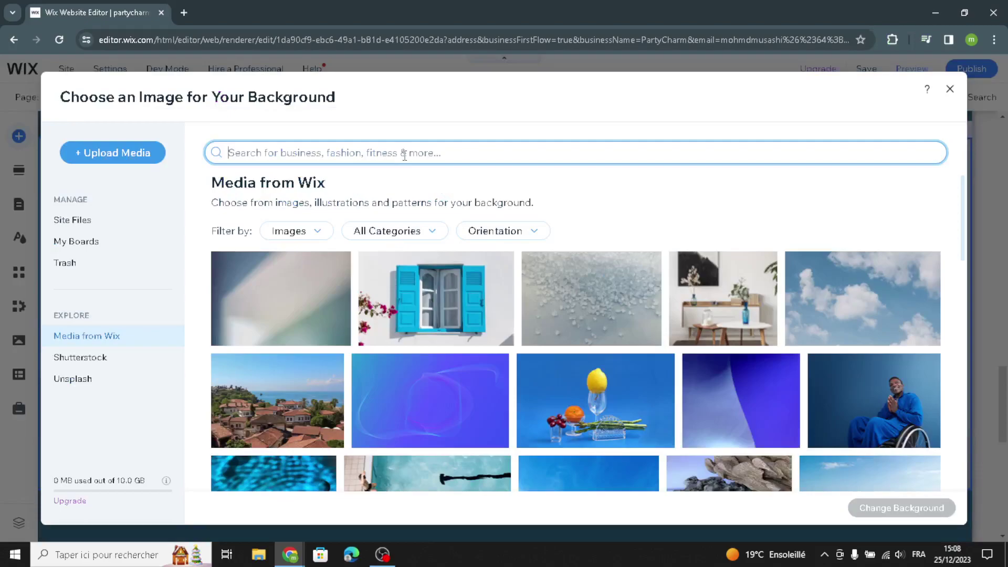
{"action": "type", "text": "party "}
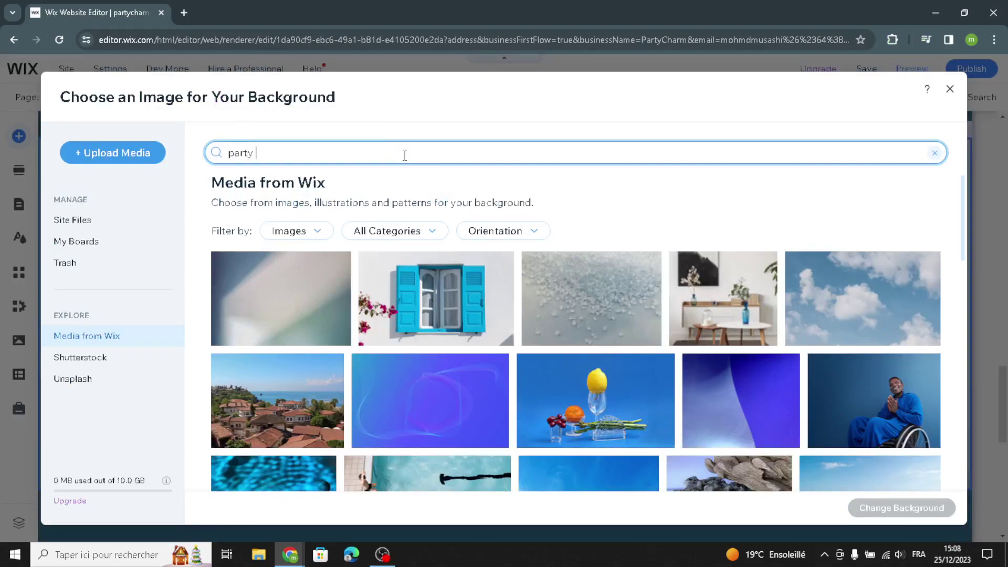
{"action": "type", "text": "decor"}
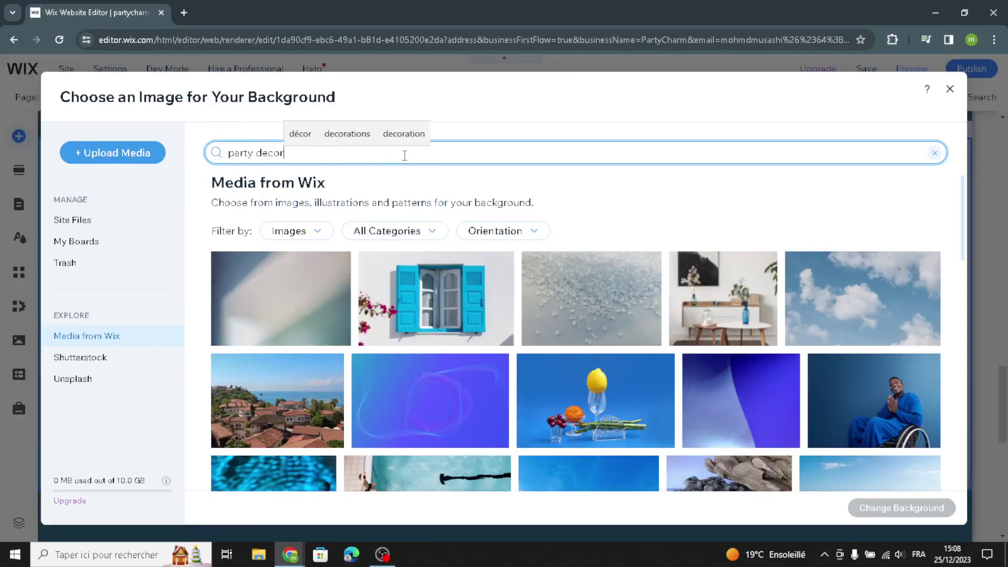
{"action": "type", "text": "ati"}
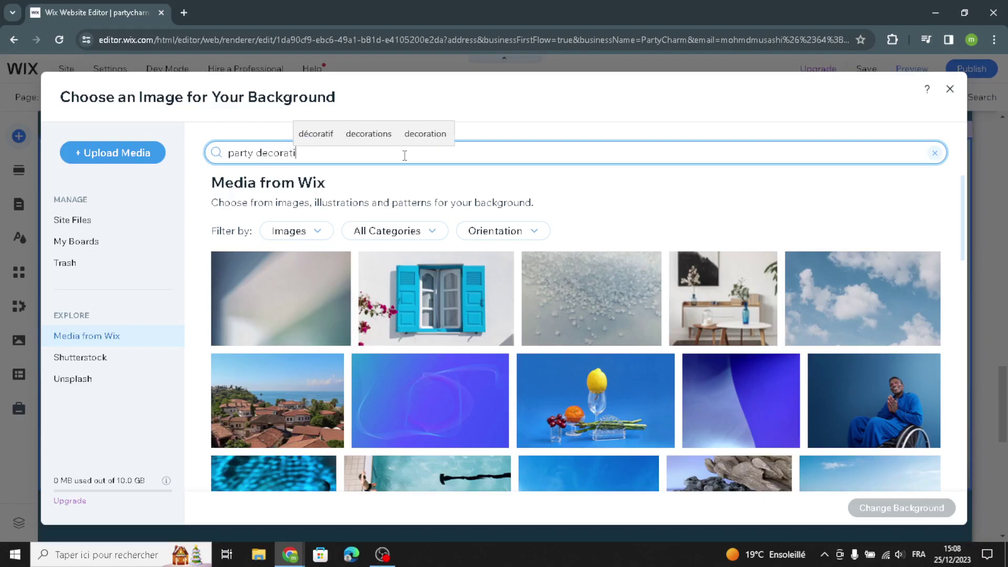
{"action": "type", "text": "ons"}
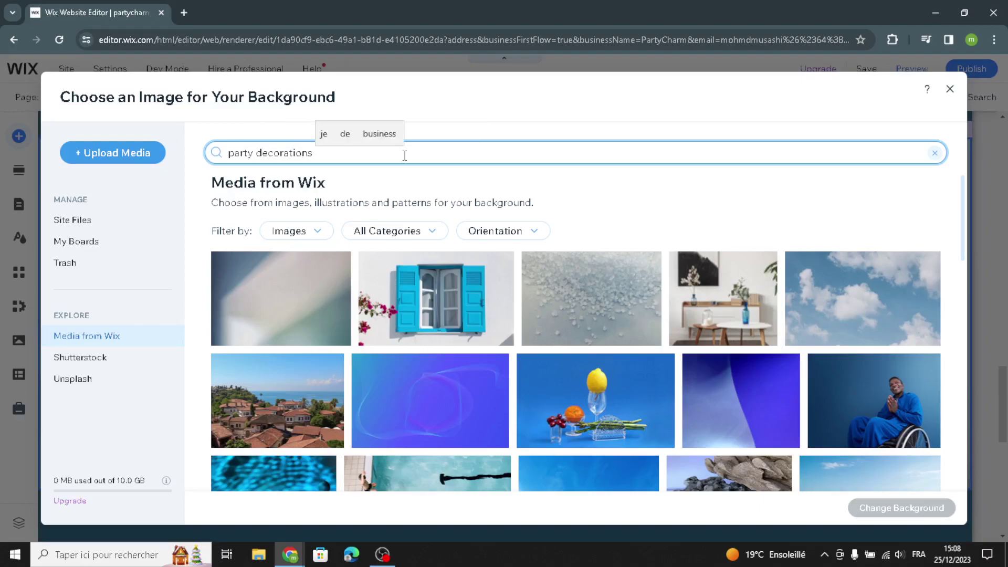
{"action": "key", "text": "Return"}
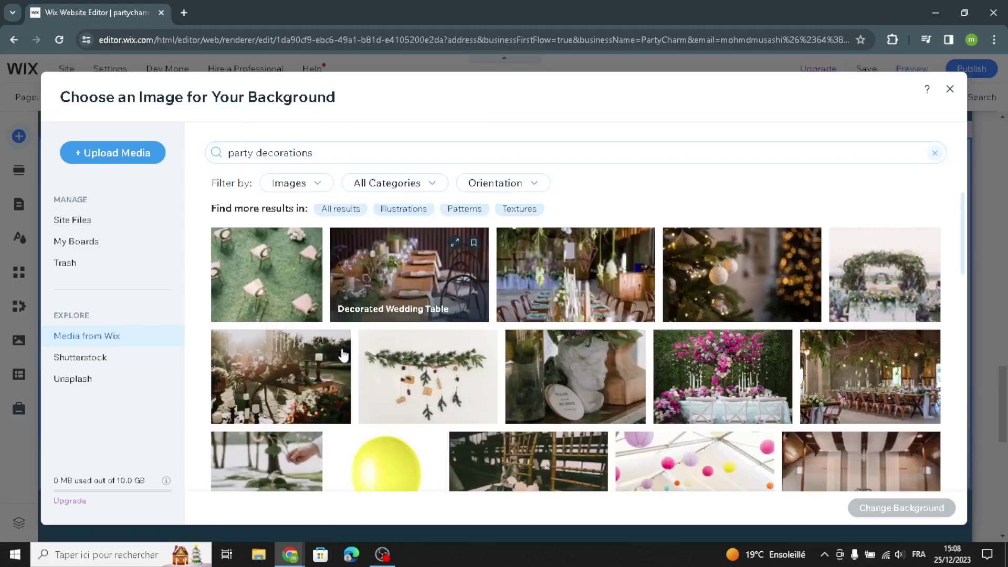
{"action": "scroll", "coordinate": [543, 379], "scroll_direction": "down", "scroll_amount": 3}
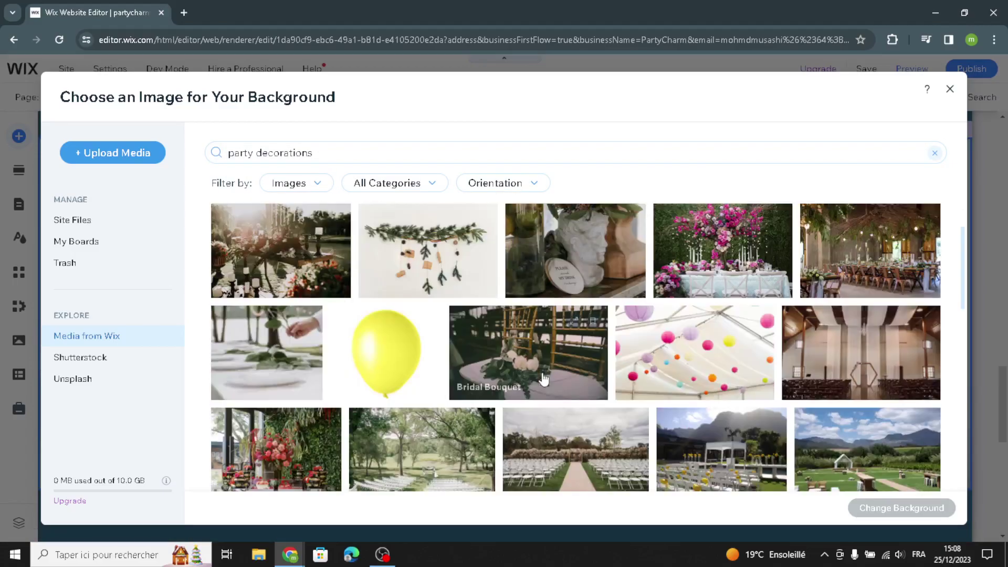
{"action": "scroll", "coordinate": [543, 379], "scroll_direction": "down", "scroll_amount": 2}
{"action": "scroll", "coordinate": [544, 379], "scroll_direction": "up", "scroll_amount": 2}
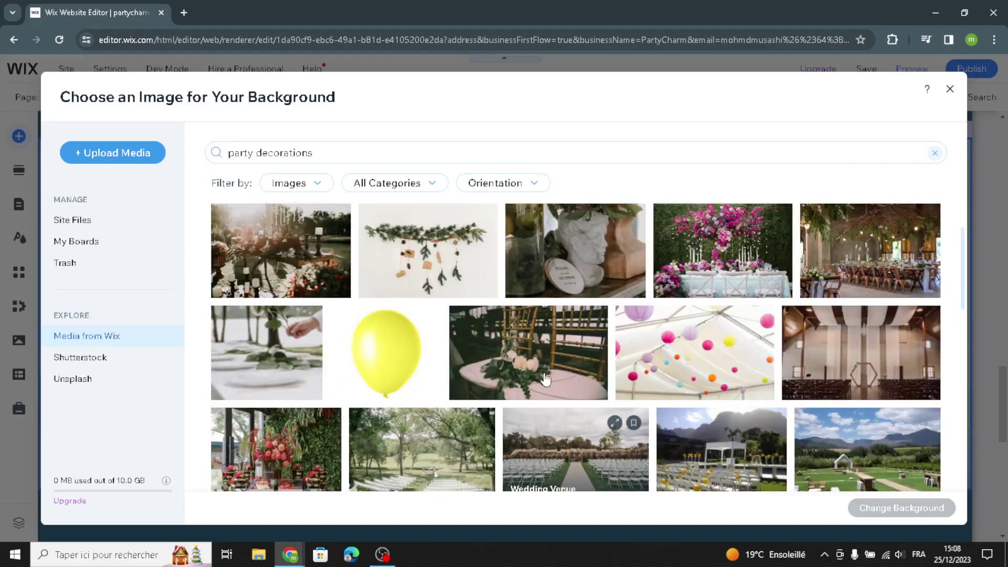
{"action": "left_click", "coordinate": [712, 376]}
{"action": "left_click", "coordinate": [881, 516]}
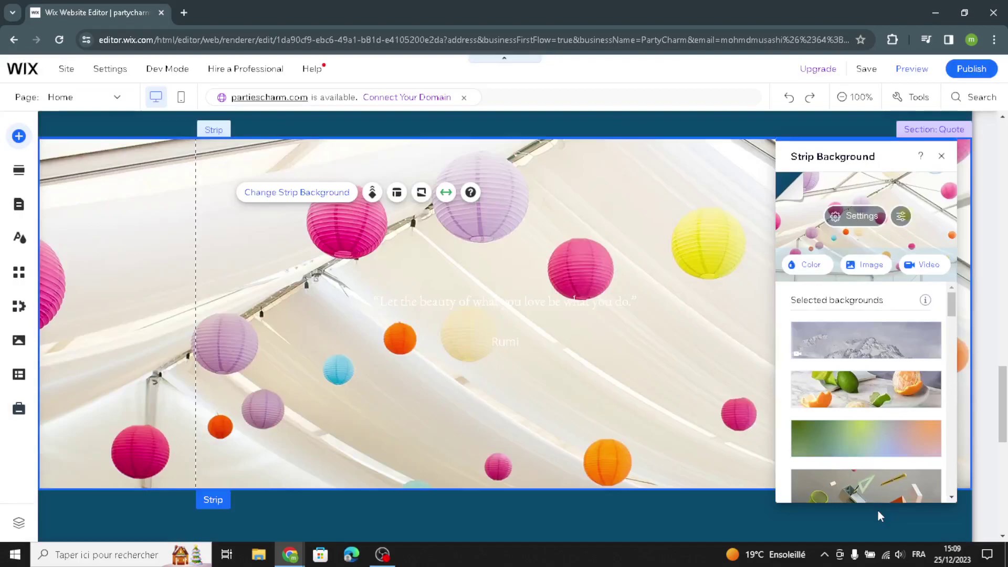
{"action": "left_click", "coordinate": [942, 156]}
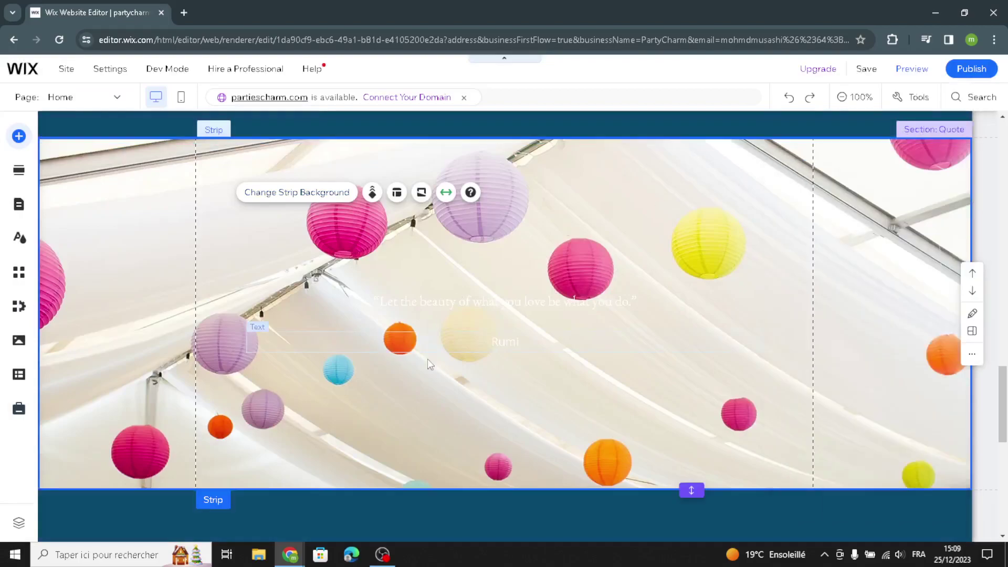
Try the Oswald Extra Light and Overlock fonts on the Environmentally Friendly description
{"action": "scroll", "coordinate": [428, 360], "scroll_direction": "down", "scroll_amount": 7}
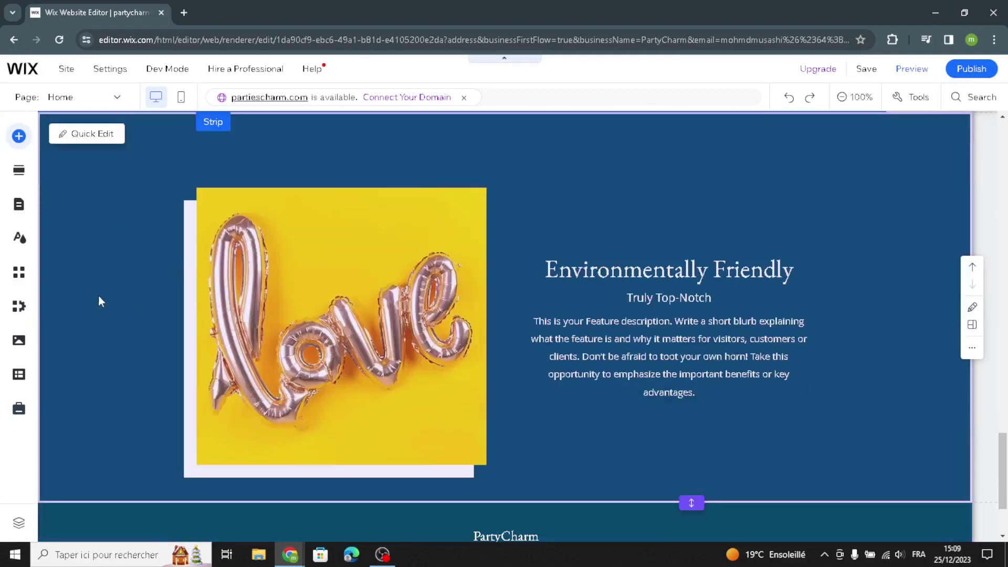
{"action": "left_click", "coordinate": [653, 327]}
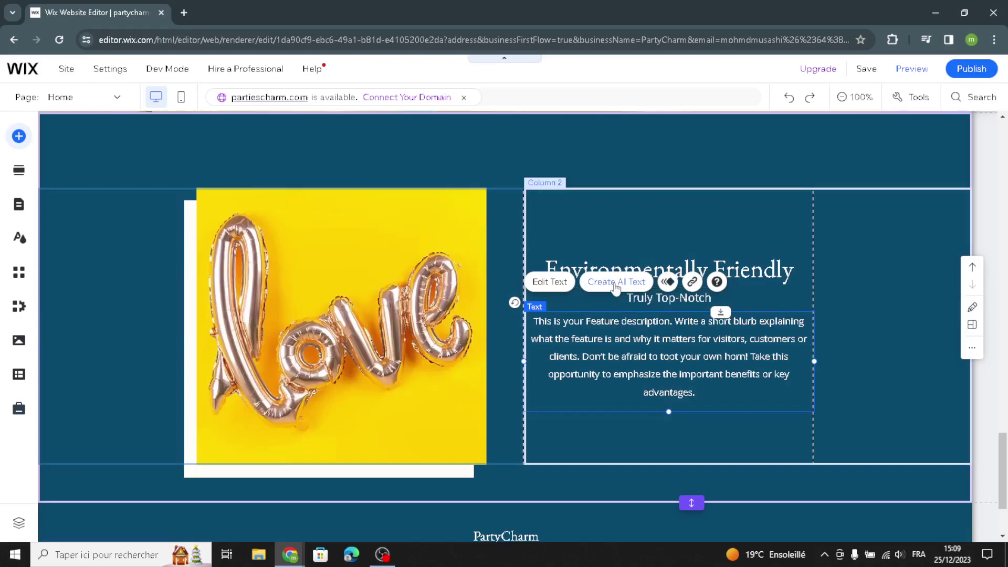
{"action": "left_click", "coordinate": [552, 291]}
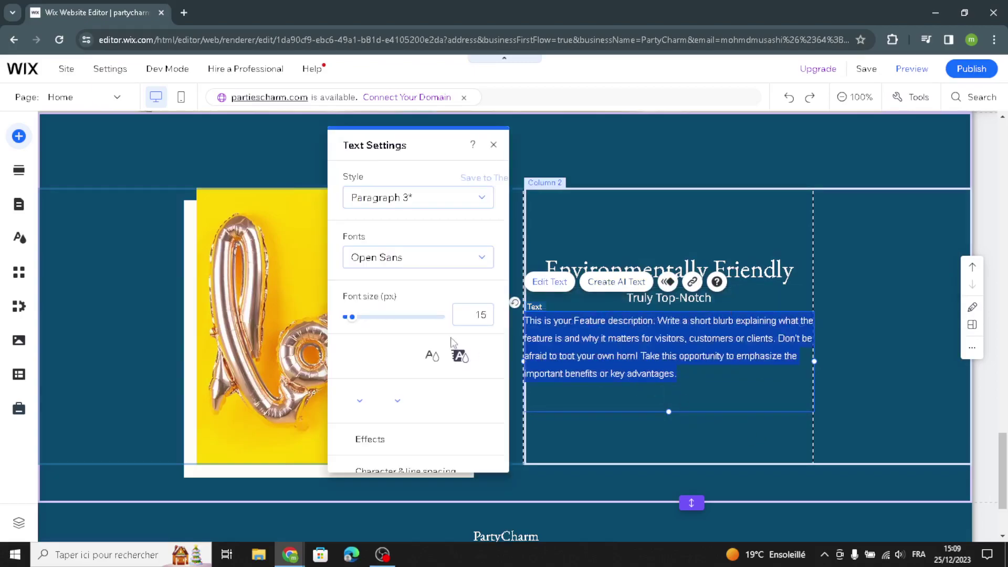
{"action": "left_click", "coordinate": [462, 265]}
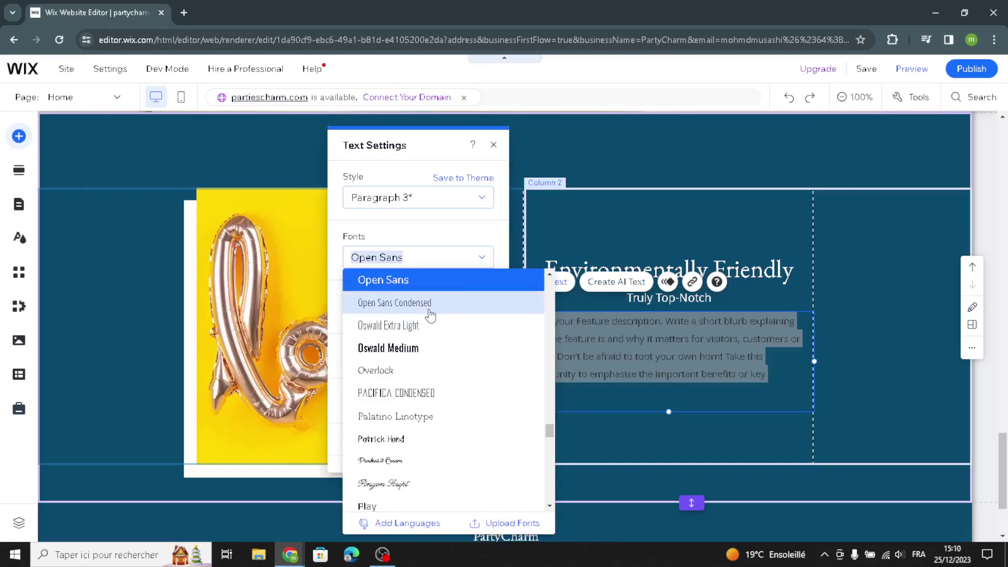
{"action": "left_click", "coordinate": [423, 329]}
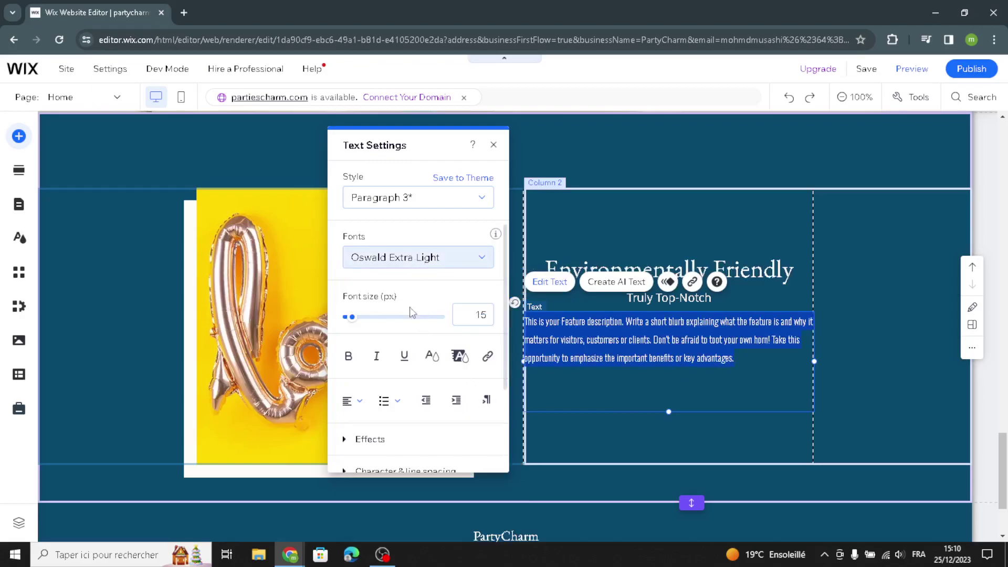
{"action": "left_click", "coordinate": [414, 258]}
{"action": "left_click", "coordinate": [414, 326]}
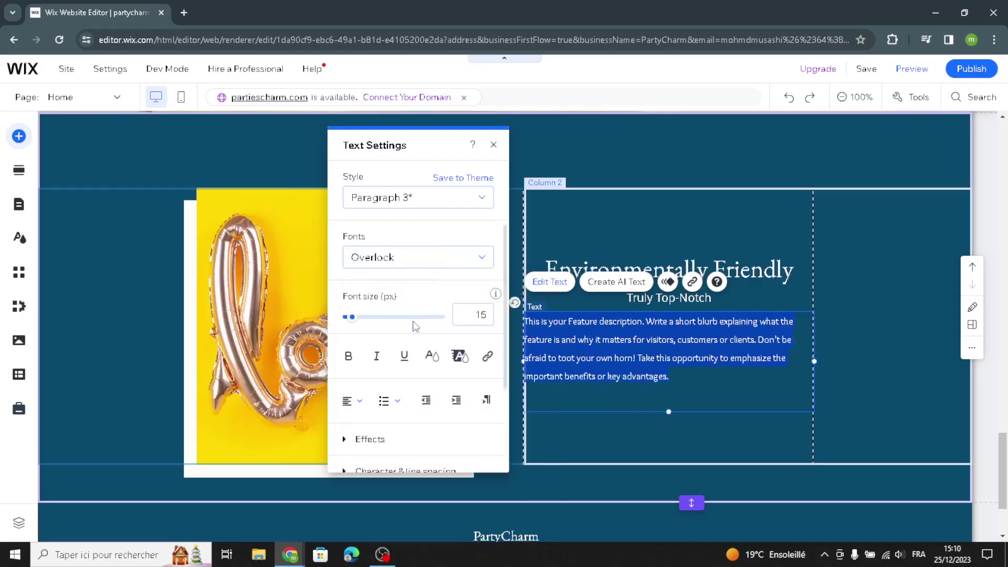
Apply the Paragraph 2 style (Open Sans, 18 px) to the description
{"action": "left_click", "coordinate": [391, 198]}
{"action": "right_click", "coordinate": [389, 204]}
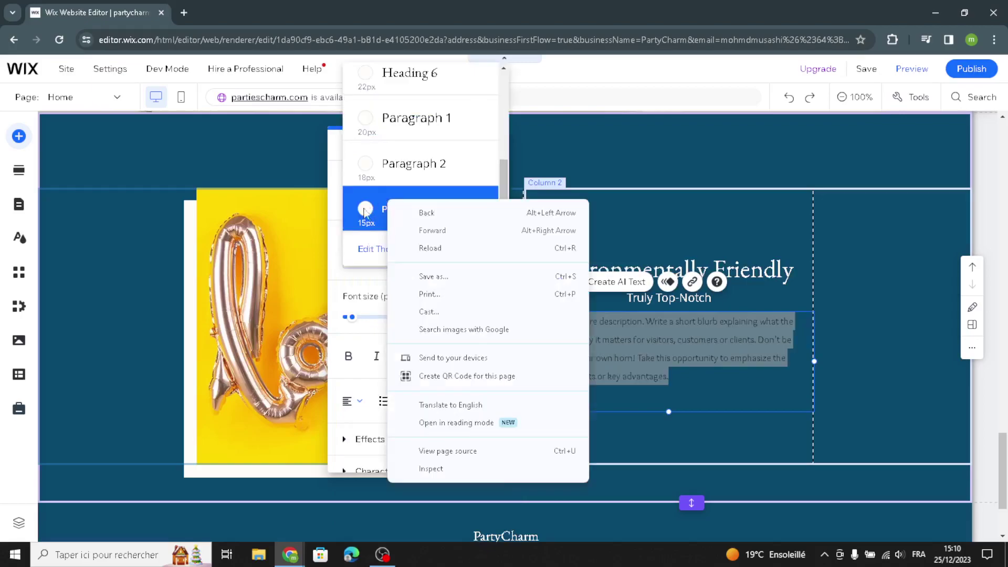
{"action": "left_click", "coordinate": [373, 163]}
{"action": "left_click", "coordinate": [373, 163]}
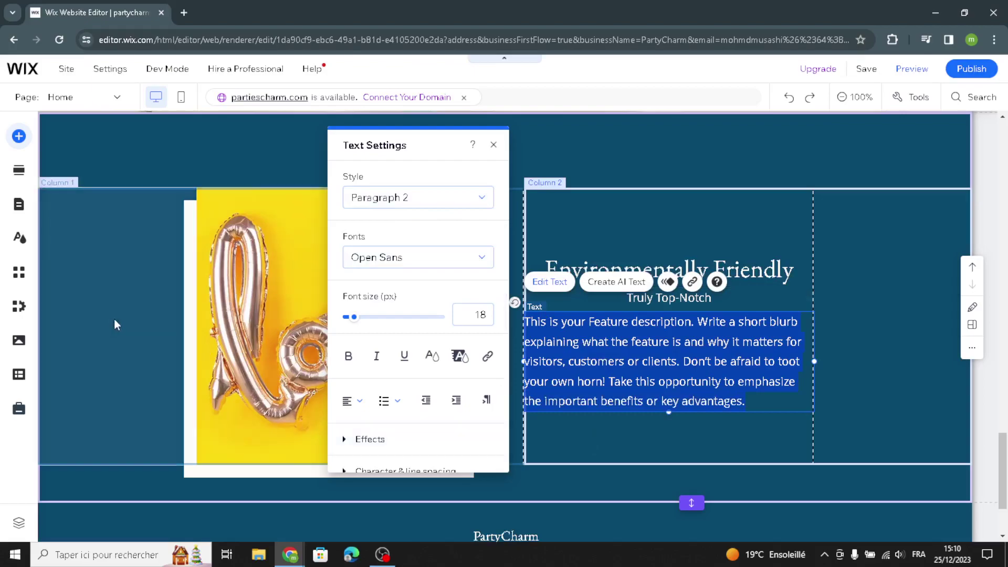
{"action": "left_click", "coordinate": [209, 351]}
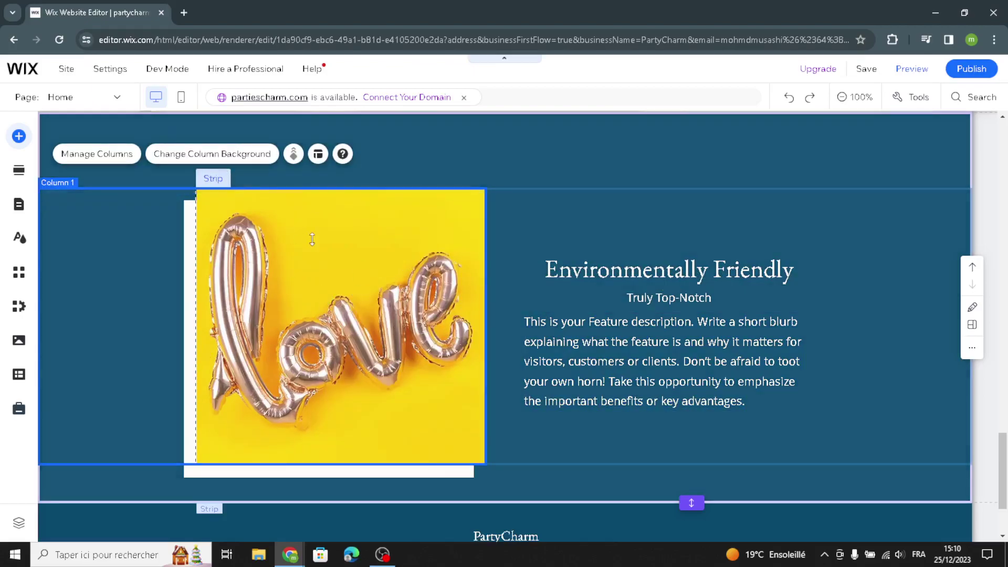
{"action": "scroll", "coordinate": [303, 423], "scroll_direction": "down", "scroll_amount": 1}
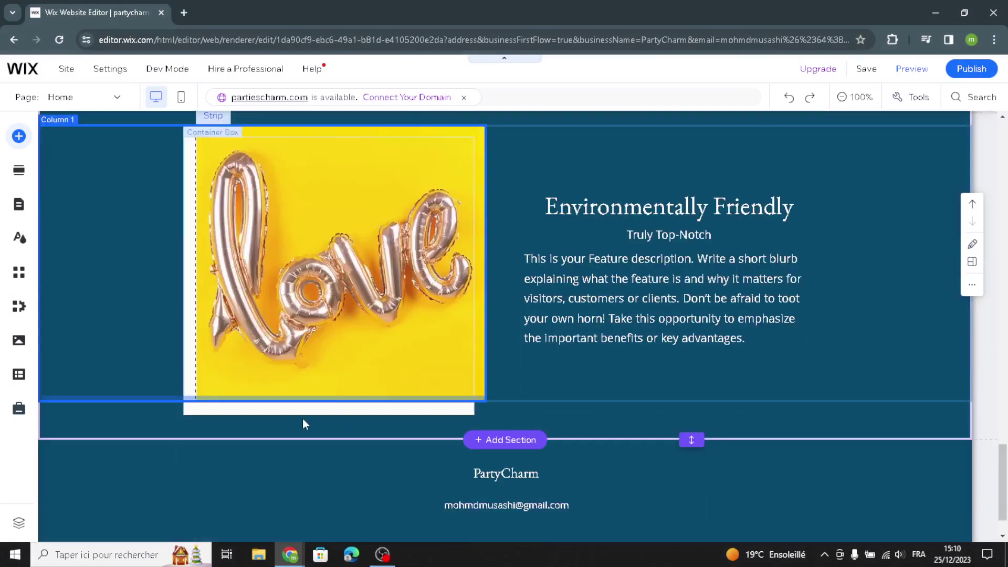
{"action": "scroll", "coordinate": [304, 423], "scroll_direction": "down", "scroll_amount": 1}
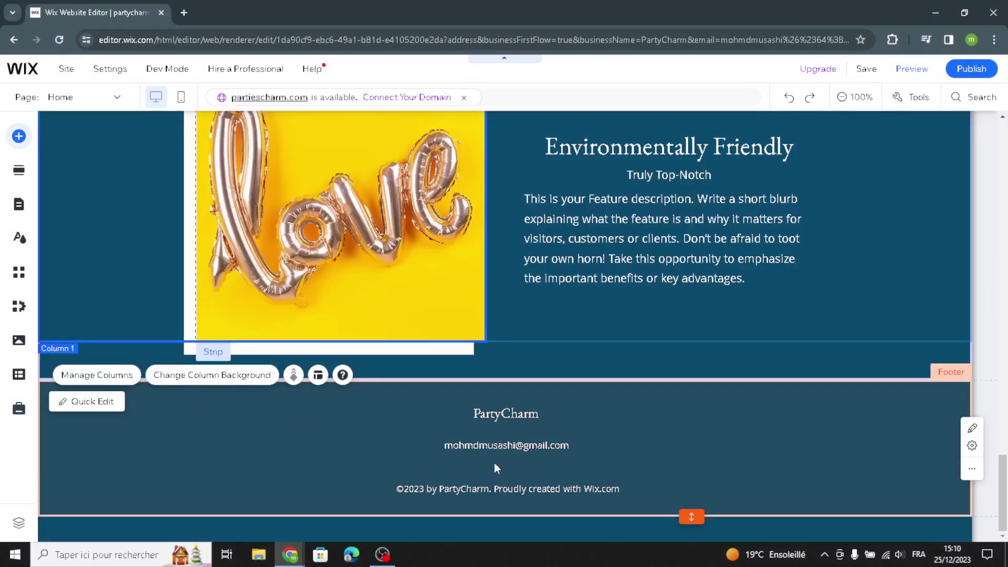
{"action": "left_click", "coordinate": [377, 442]}
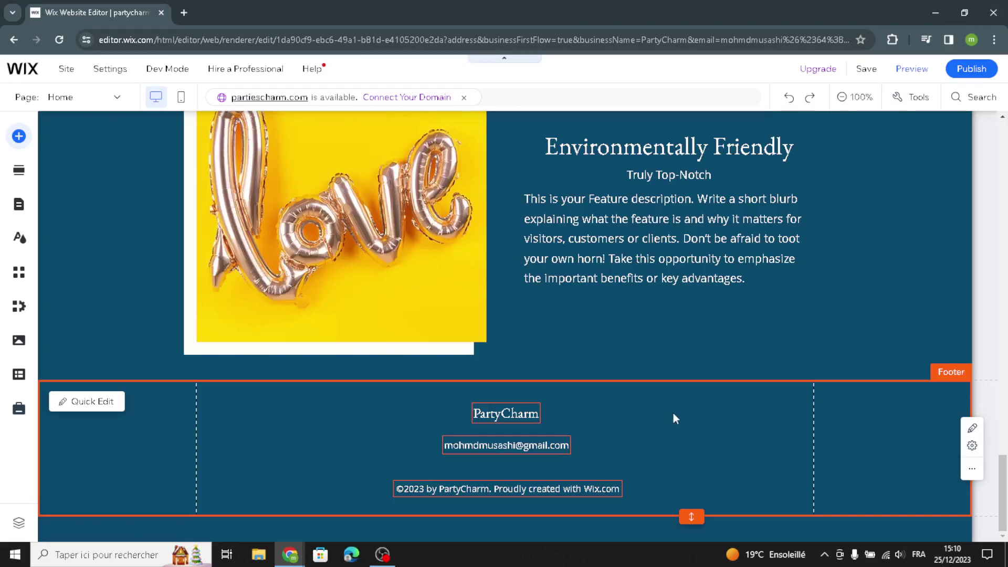
{"action": "scroll", "coordinate": [672, 420], "scroll_direction": "up", "scroll_amount": 6}
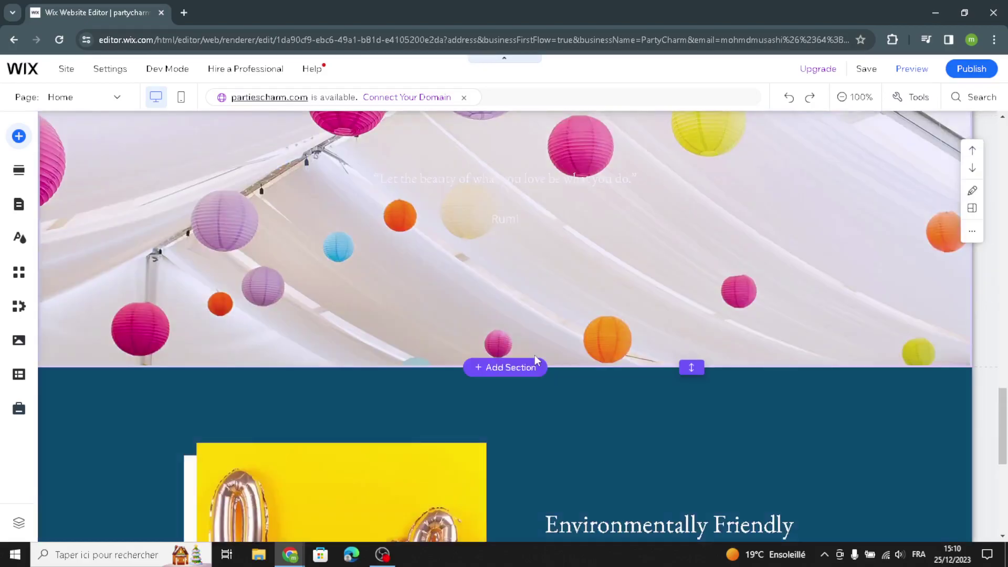
{"action": "scroll", "coordinate": [503, 308], "scroll_direction": "up", "scroll_amount": 5}
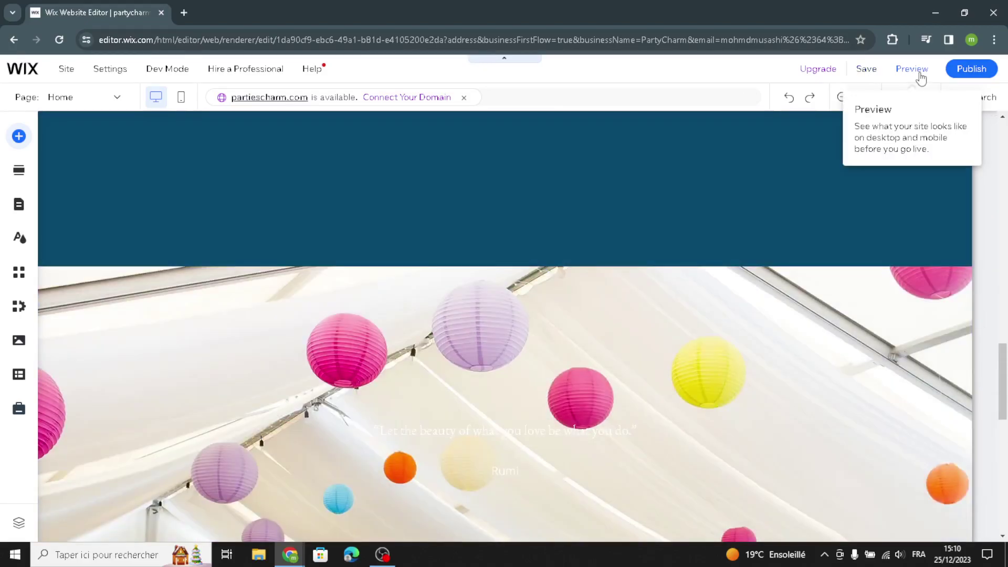